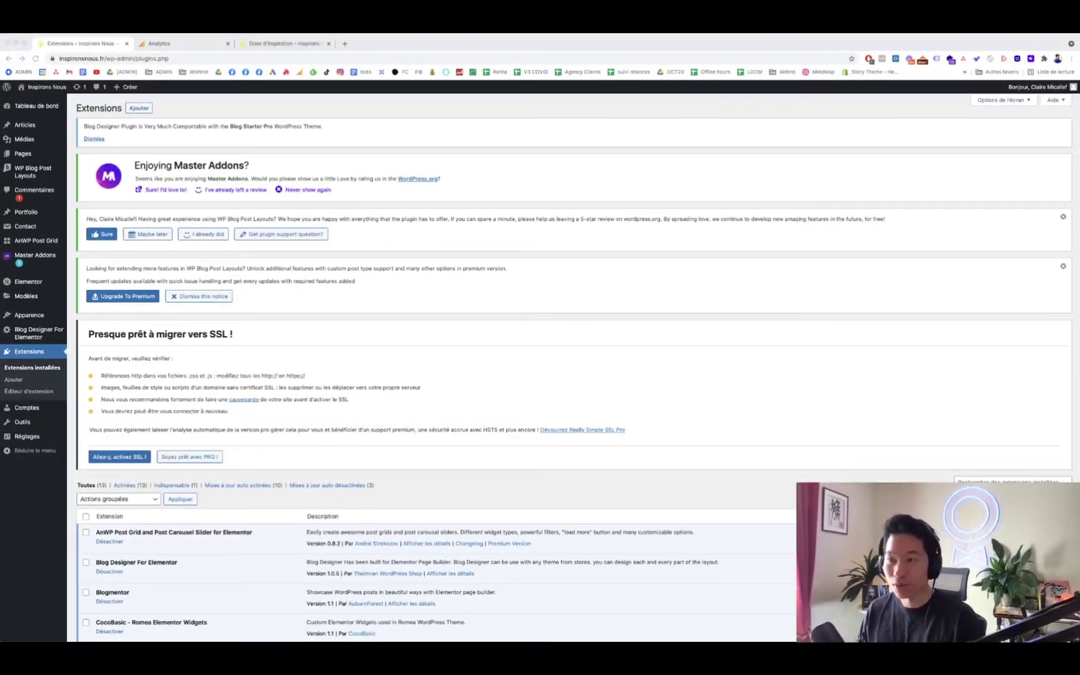
Look through the site's Dose d'inspiration page and its home page.
{"action": "left_click", "coordinate": [277, 44]}
{"action": "scroll", "coordinate": [326, 280], "scroll_direction": "down", "scroll_amount": 3}
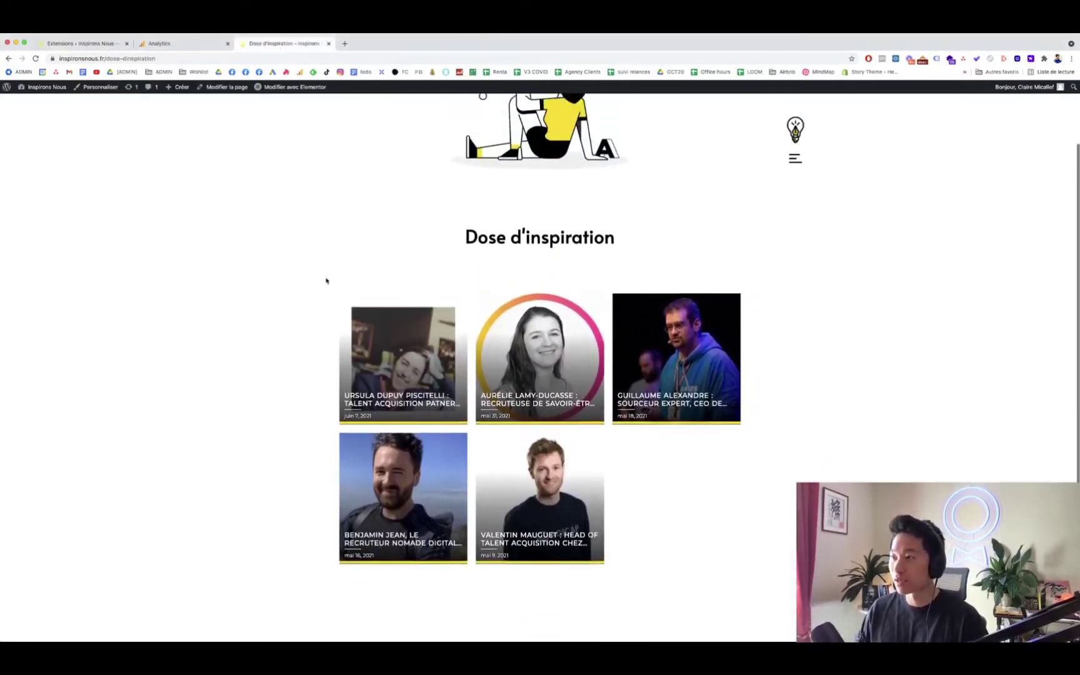
{"action": "scroll", "coordinate": [325, 280], "scroll_direction": "up", "scroll_amount": 3}
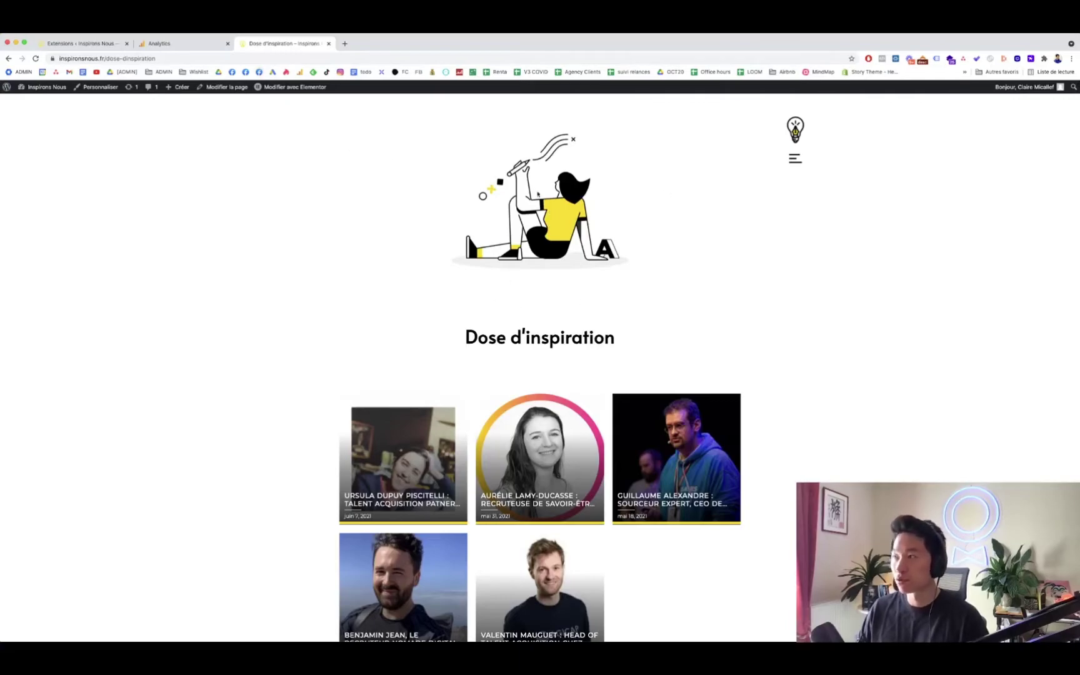
{"action": "left_click", "coordinate": [794, 135]}
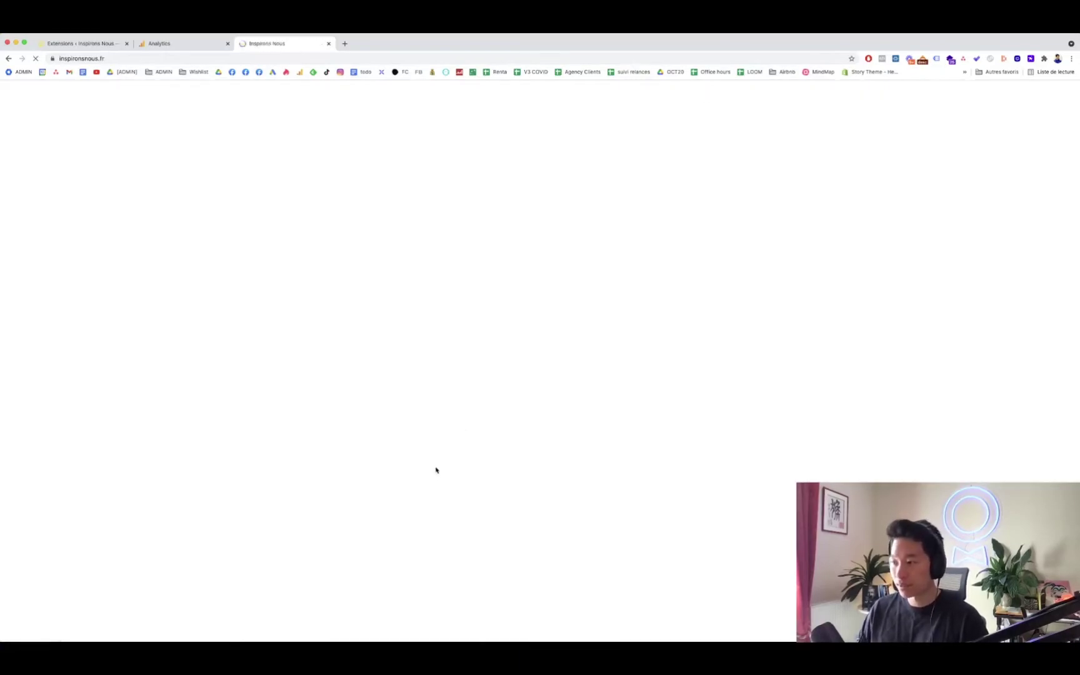
{"action": "scroll", "coordinate": [437, 472], "scroll_direction": "down", "scroll_amount": 2}
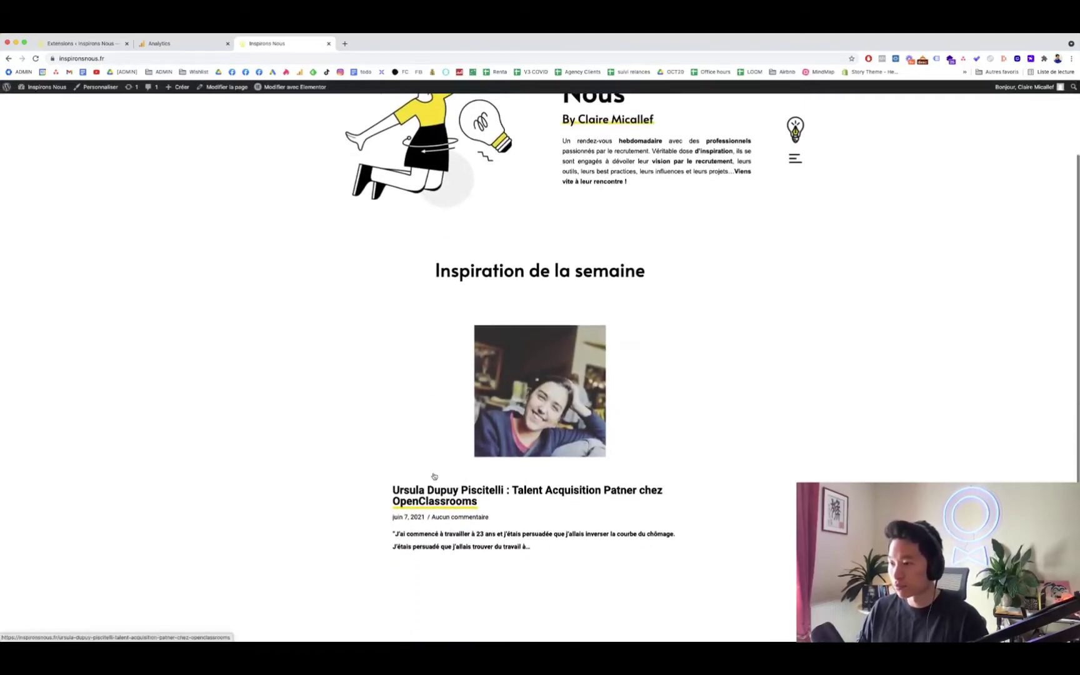
{"action": "scroll", "coordinate": [435, 476], "scroll_direction": "down", "scroll_amount": 2}
{"action": "scroll", "coordinate": [463, 472], "scroll_direction": "down", "scroll_amount": 1}
{"action": "scroll", "coordinate": [463, 471], "scroll_direction": "down", "scroll_amount": 1}
{"action": "scroll", "coordinate": [434, 448], "scroll_direction": "up", "scroll_amount": 4}
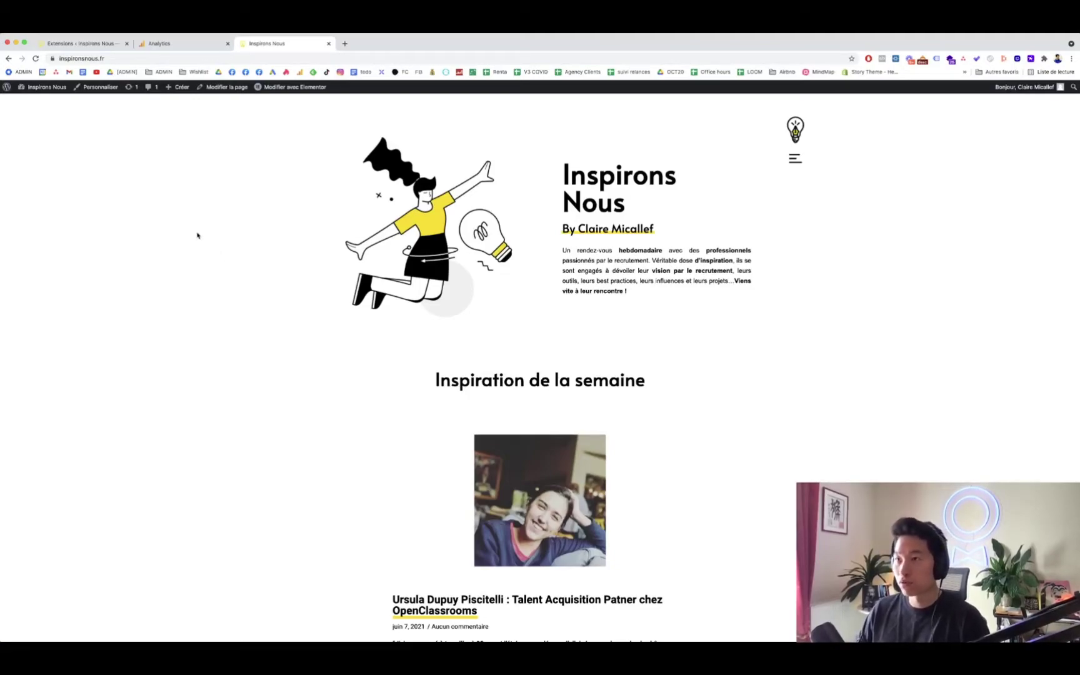
Return to the WordPress admin and open the page for adding extensions.
{"action": "left_click", "coordinate": [94, 43]}
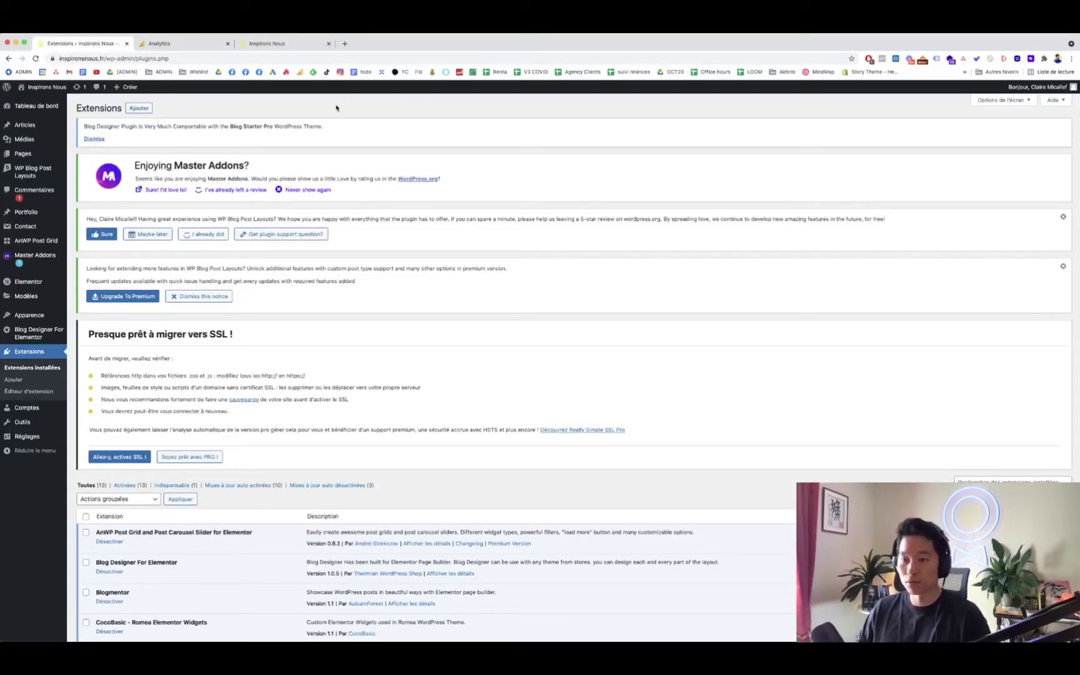
{"action": "left_click", "coordinate": [31, 106]}
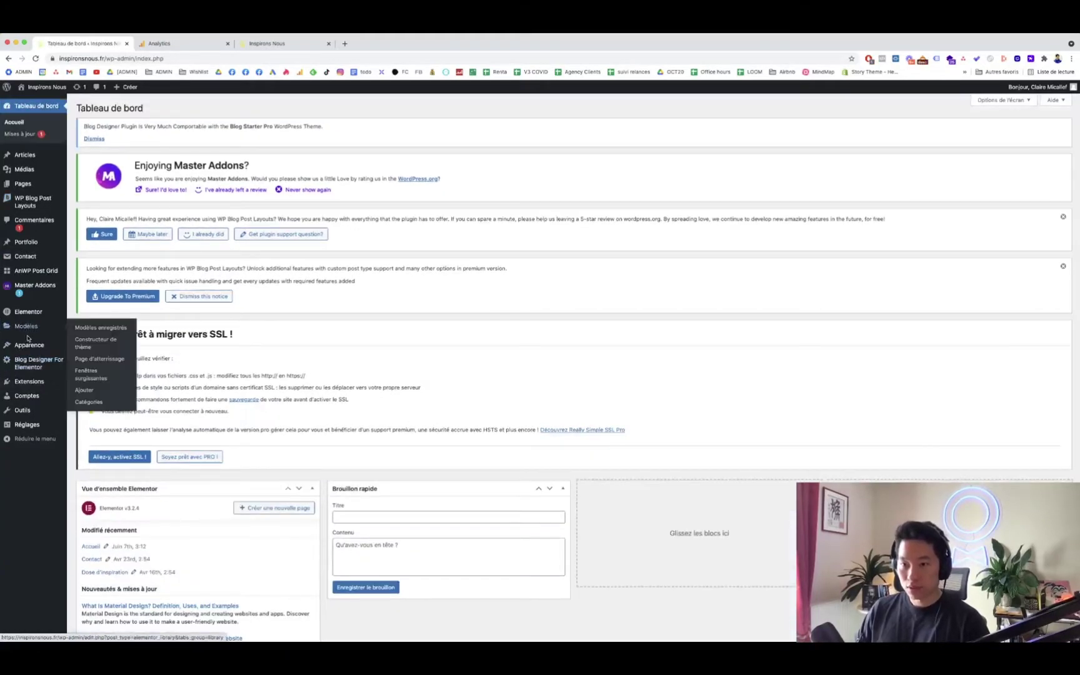
{"action": "mouse_move", "coordinate": [29, 381]}
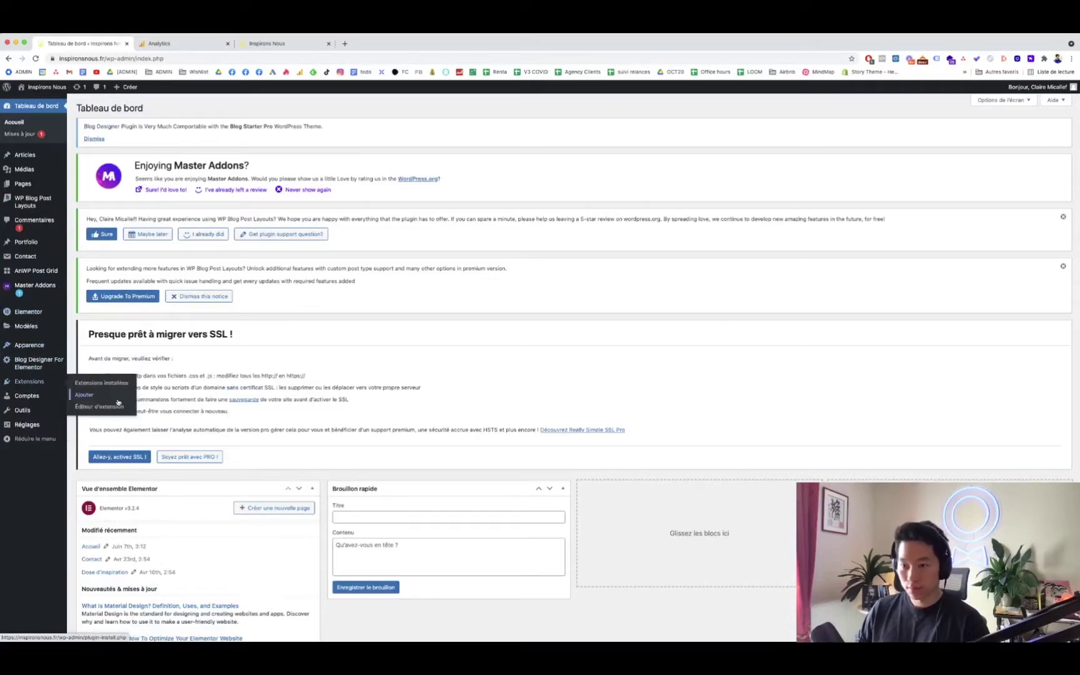
{"action": "left_click", "coordinate": [100, 398]}
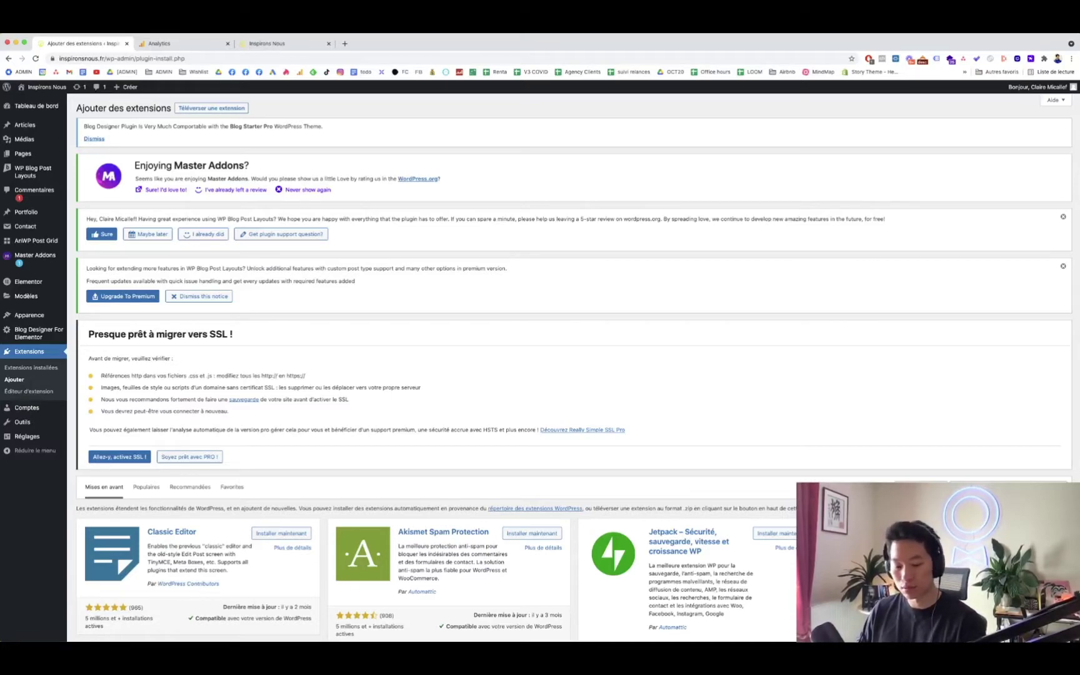
Search the extensions for "insert headers and footers" and check the Insert Headers and Footers plugin by WPBeginner.
{"action": "left_click", "coordinate": [1008, 488]}
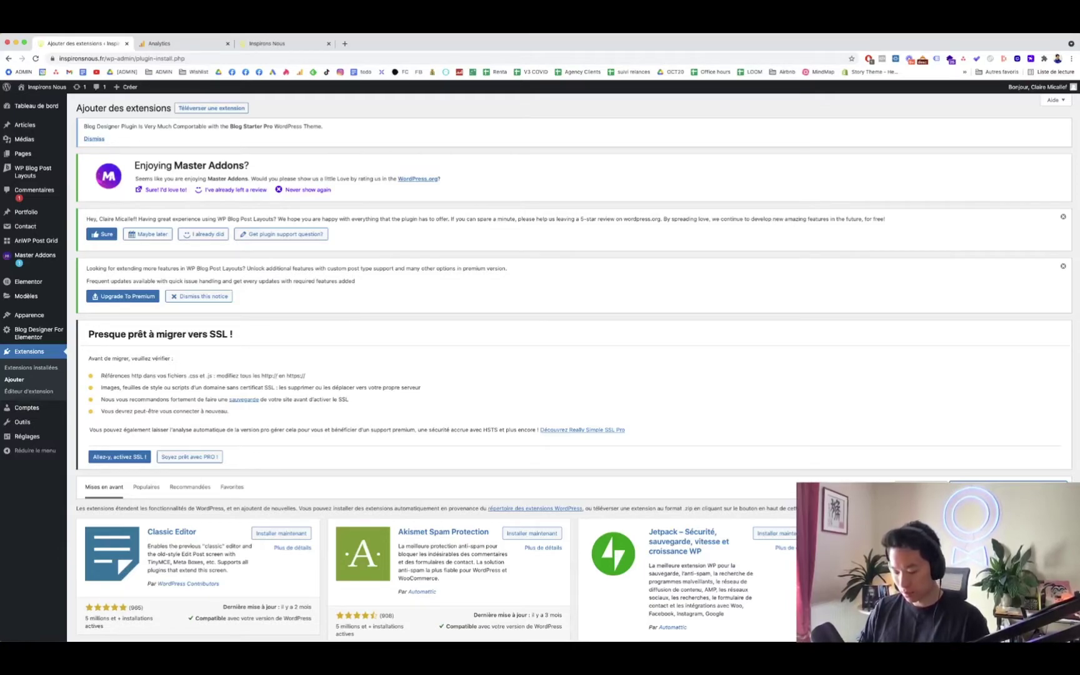
{"action": "type", "text": "insert headers and footers"}
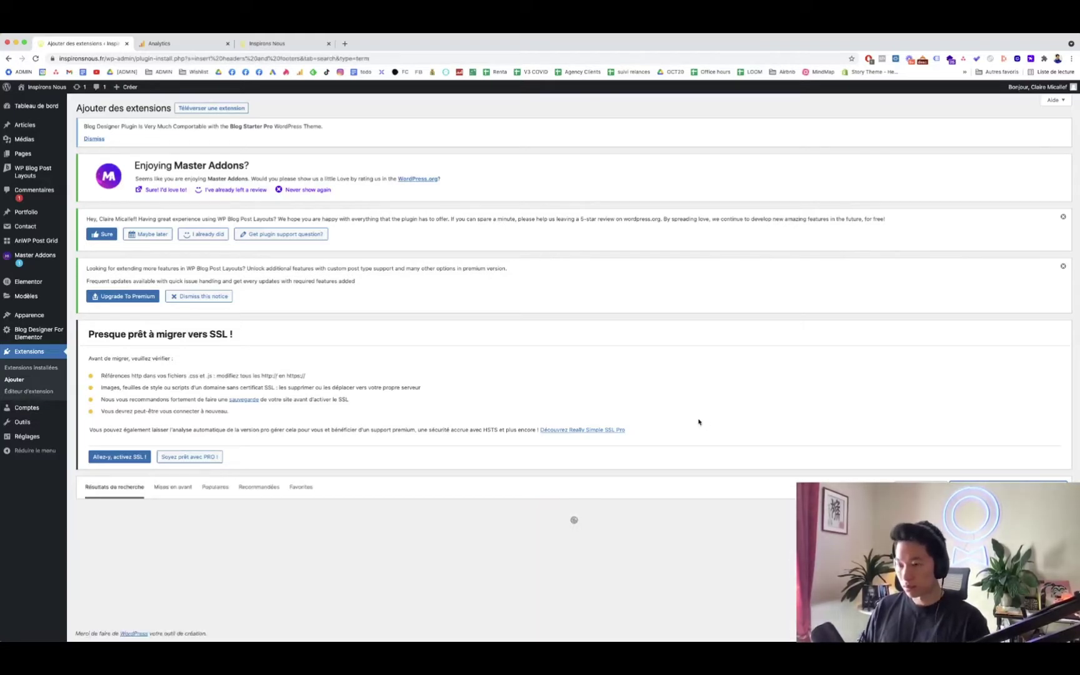
{"action": "scroll", "coordinate": [437, 458], "scroll_direction": "down", "scroll_amount": 3}
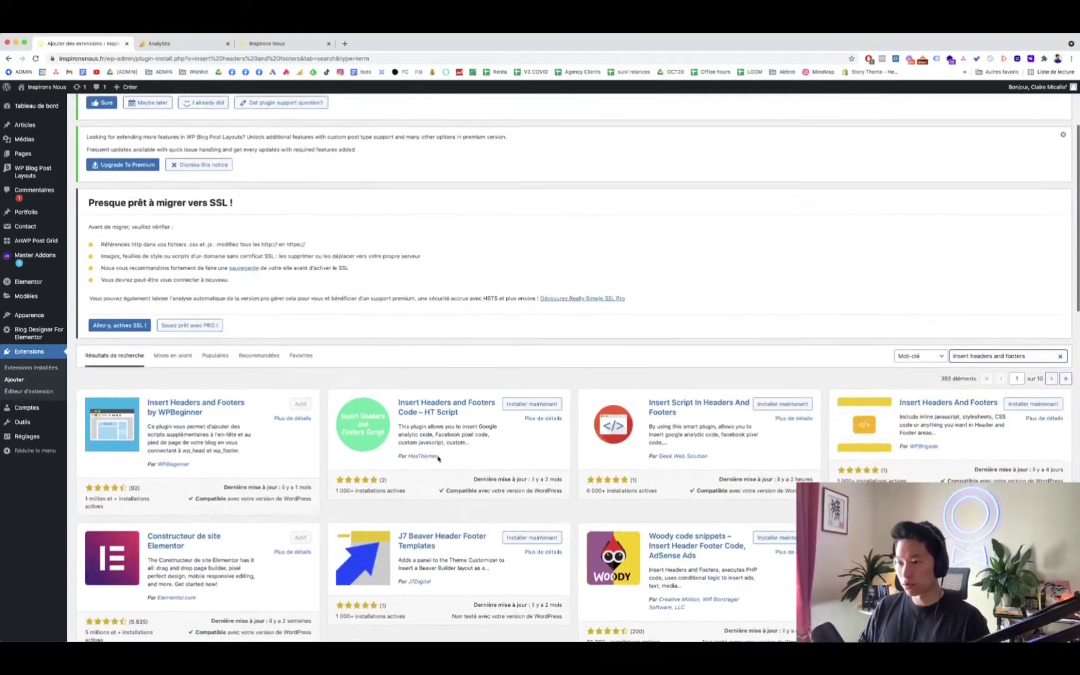
{"action": "left_click", "coordinate": [175, 407]}
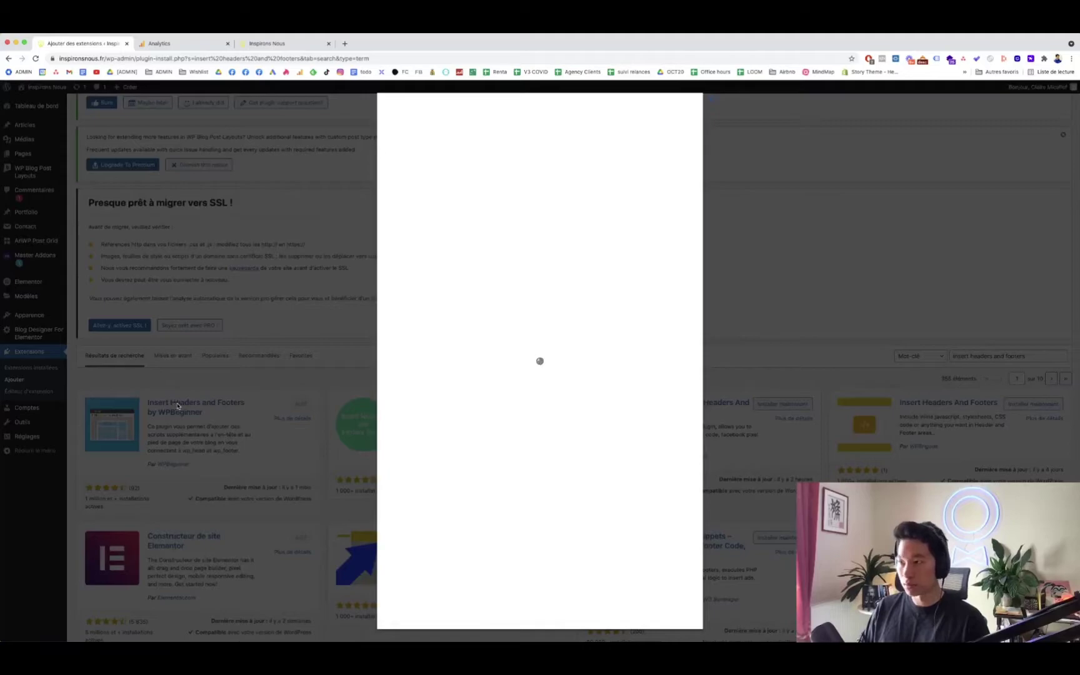
{"action": "left_click", "coordinate": [710, 98]}
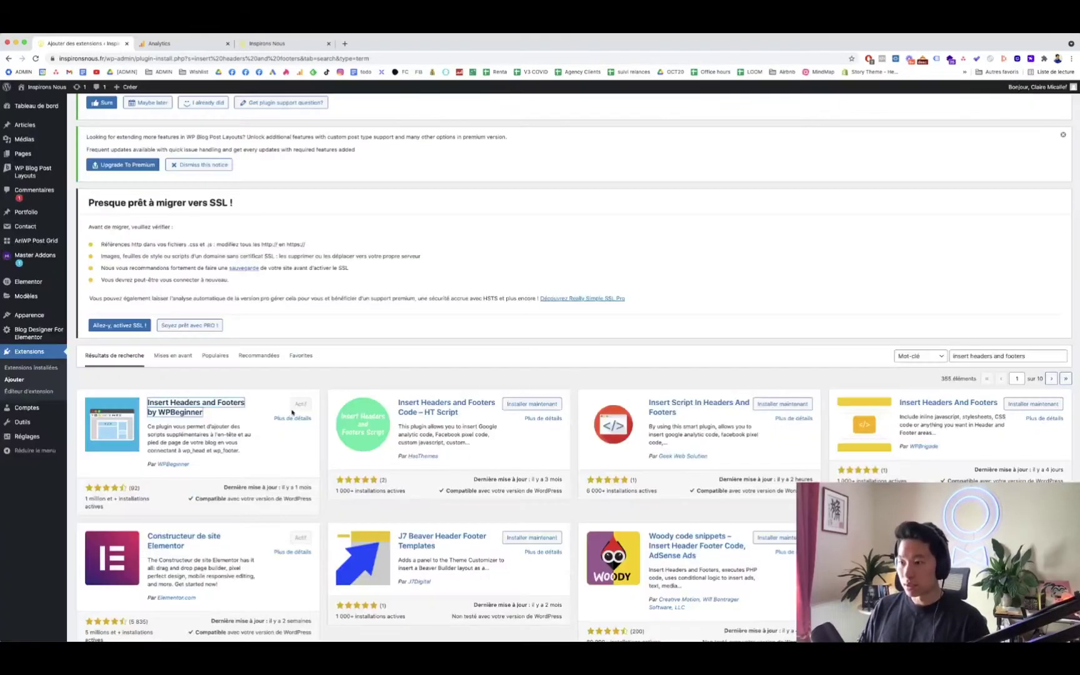
Clear the existing Google Analytics script from the head section of the Insert Headers and Footers settings and save.
{"action": "mouse_move", "coordinate": [31, 437]}
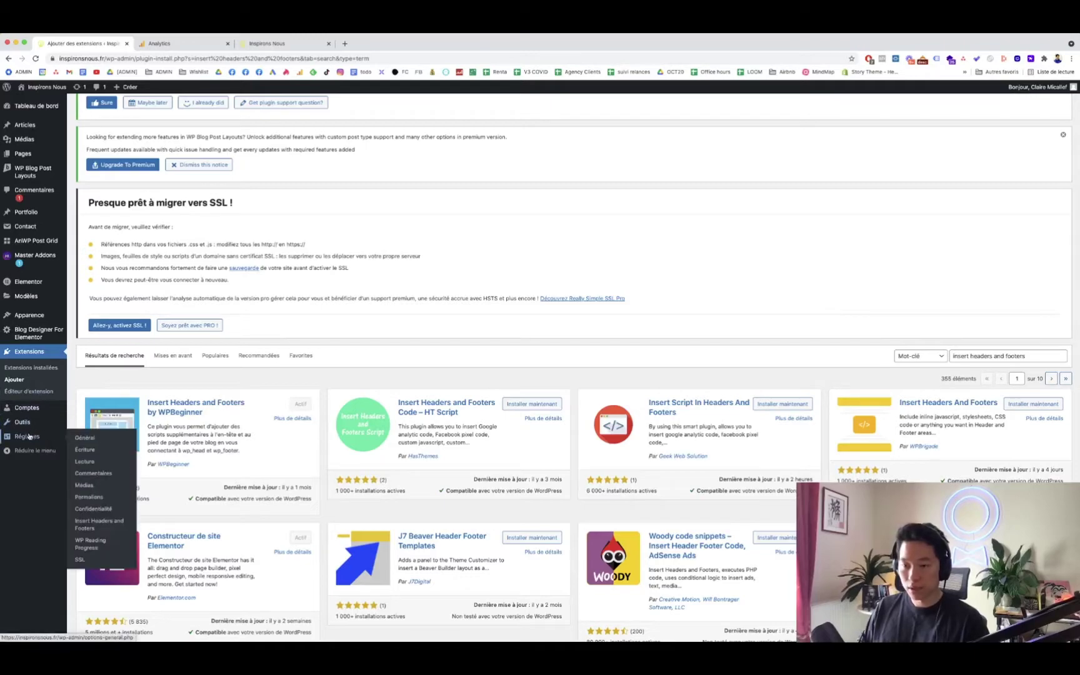
{"action": "left_click", "coordinate": [91, 525]}
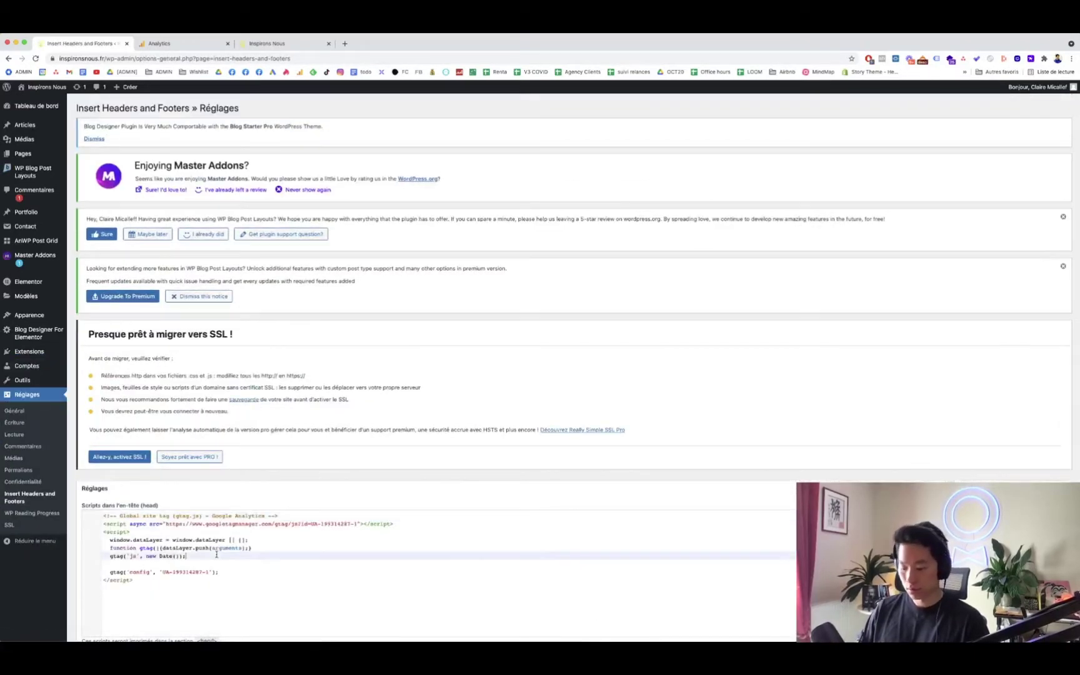
{"action": "scroll", "coordinate": [263, 470], "scroll_direction": "down", "scroll_amount": 5}
{"action": "left_click", "coordinate": [100, 582]}
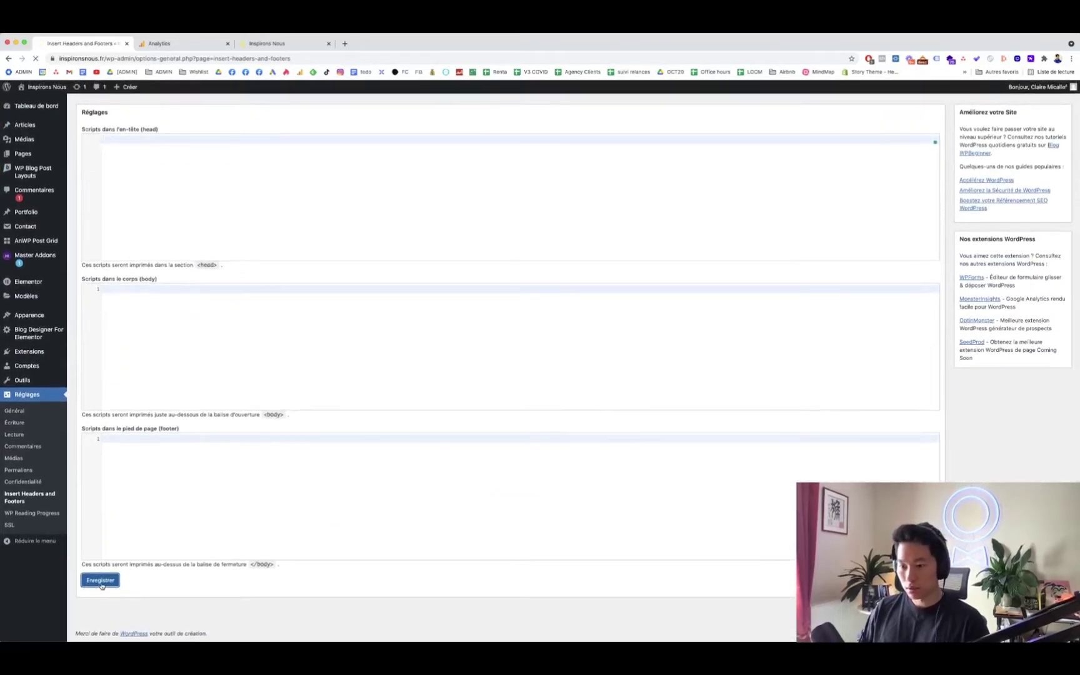
{"action": "scroll", "coordinate": [318, 262], "scroll_direction": "down", "scroll_amount": 3}
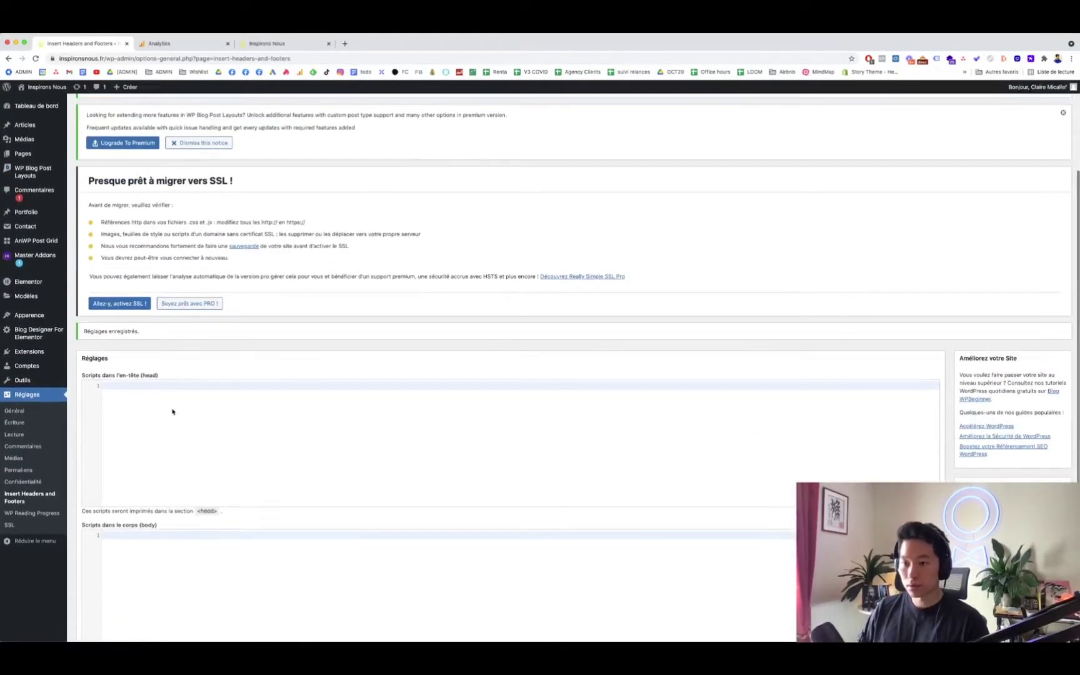
{"action": "scroll", "coordinate": [155, 424], "scroll_direction": "down", "scroll_amount": 4}
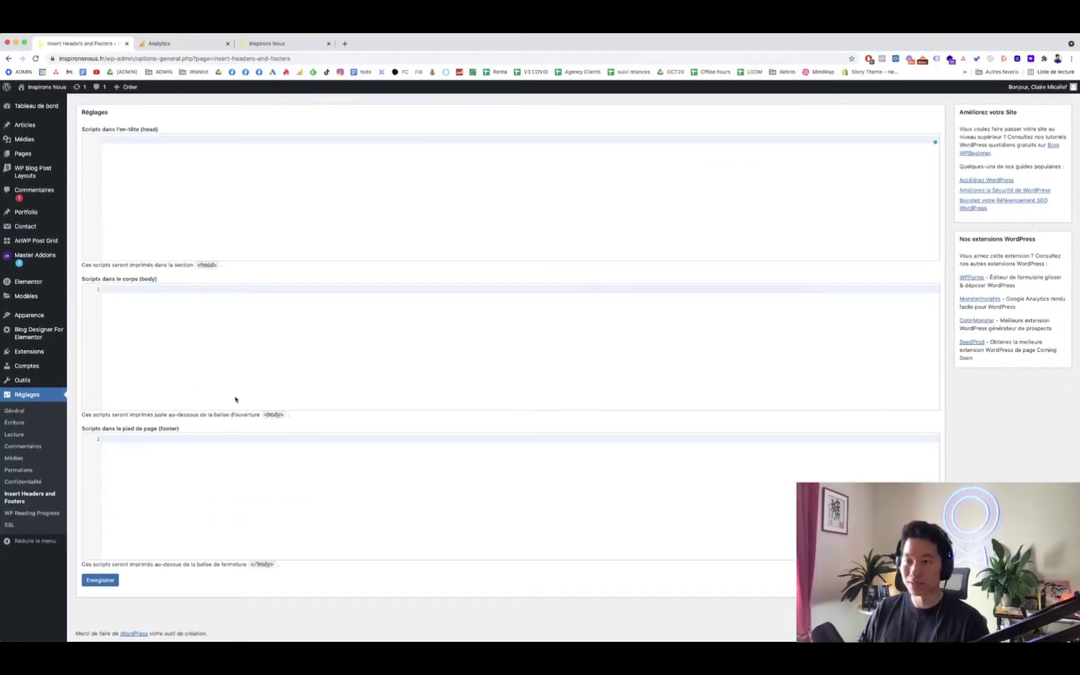
{"action": "scroll", "coordinate": [208, 380], "scroll_direction": "up", "scroll_amount": 3}
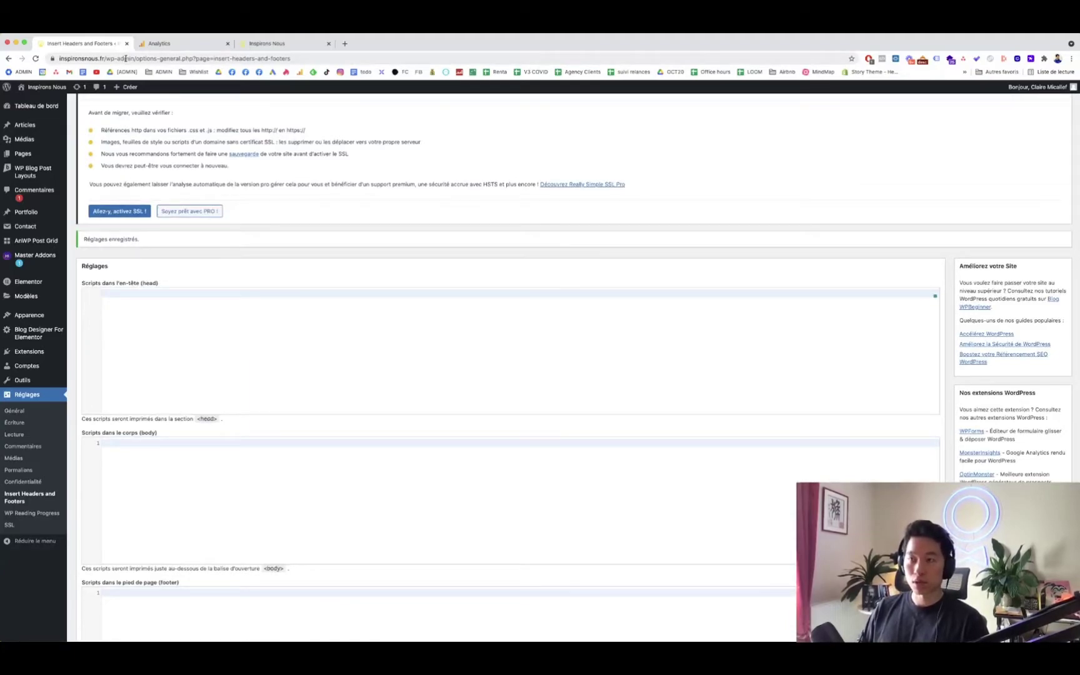
Switch to Google Analytics and start creating a new account from its administration page.
{"action": "left_click", "coordinate": [176, 46]}
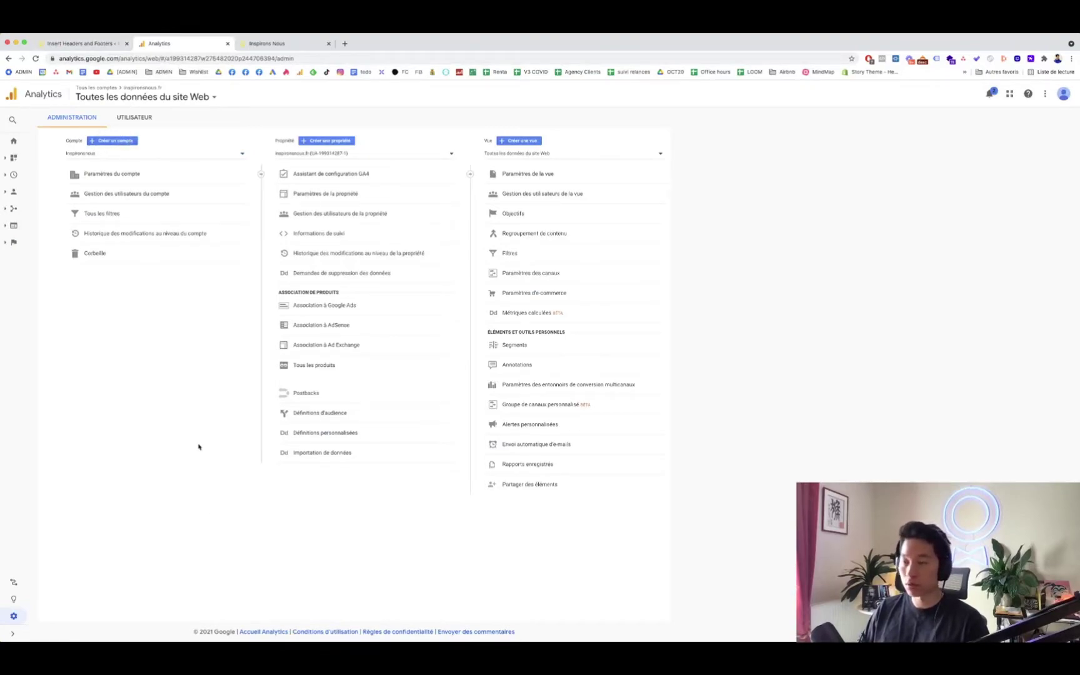
{"action": "left_click", "coordinate": [14, 140]}
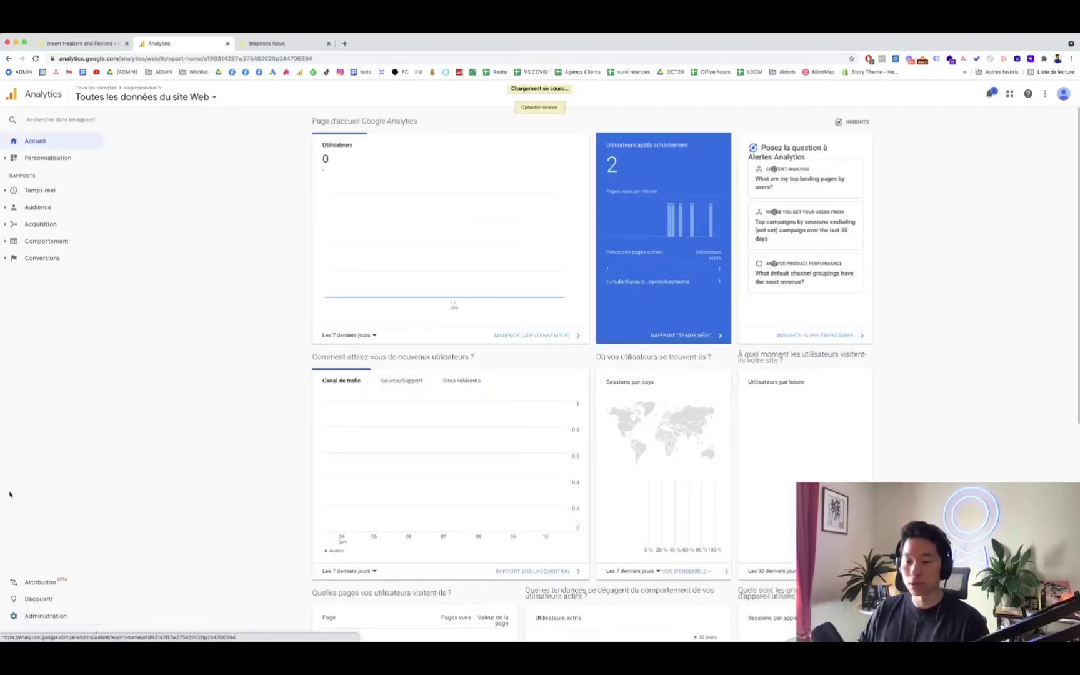
{"action": "left_click", "coordinate": [35, 615]}
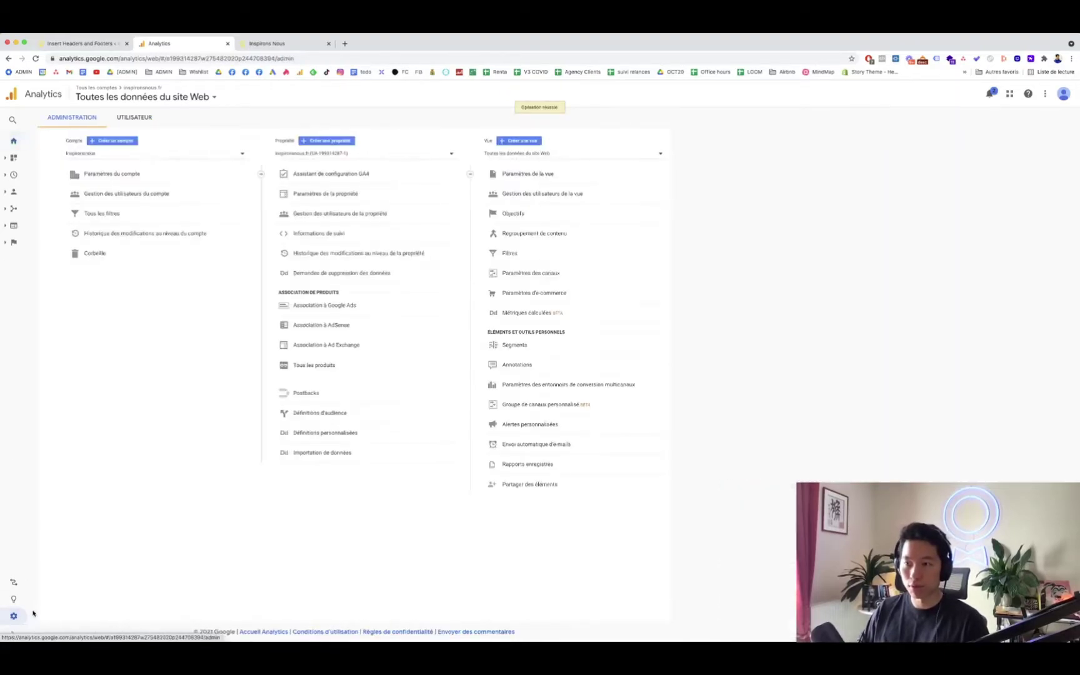
{"action": "left_click", "coordinate": [113, 141]}
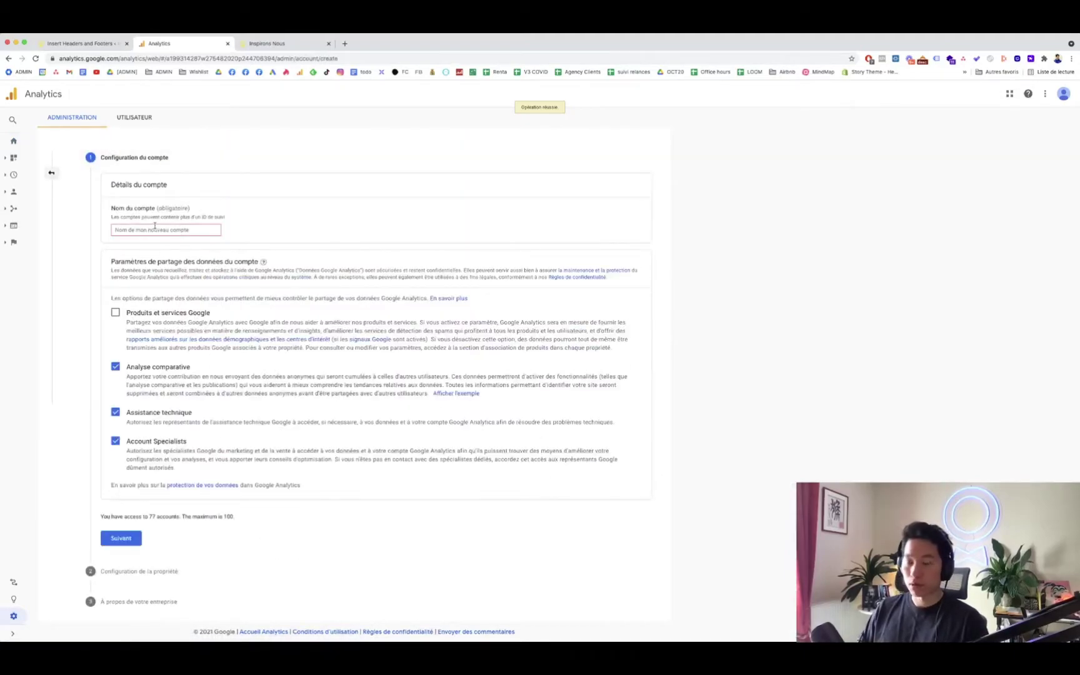
{"action": "left_click", "coordinate": [88, 44]}
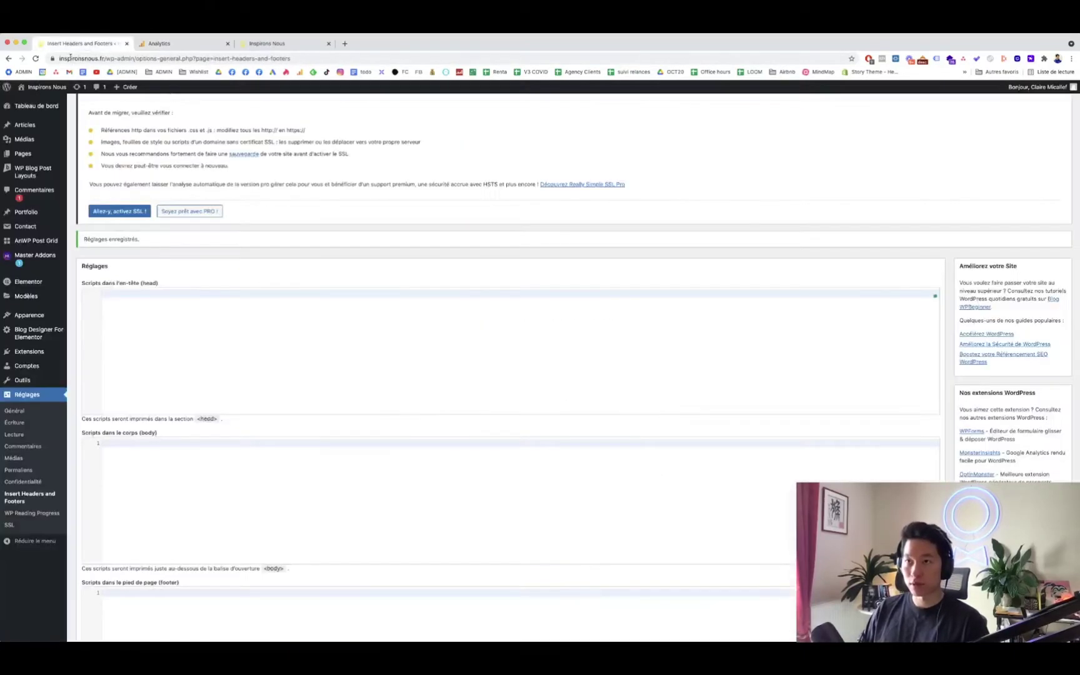
{"action": "left_click", "coordinate": [102, 57]}
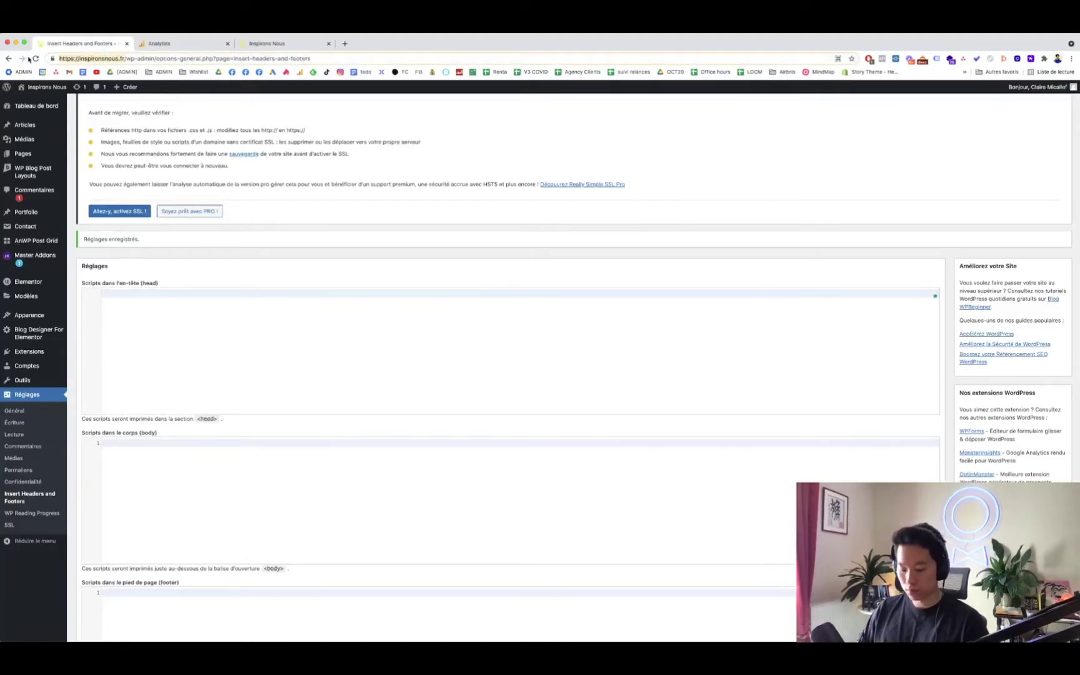
{"action": "left_click", "coordinate": [163, 45]}
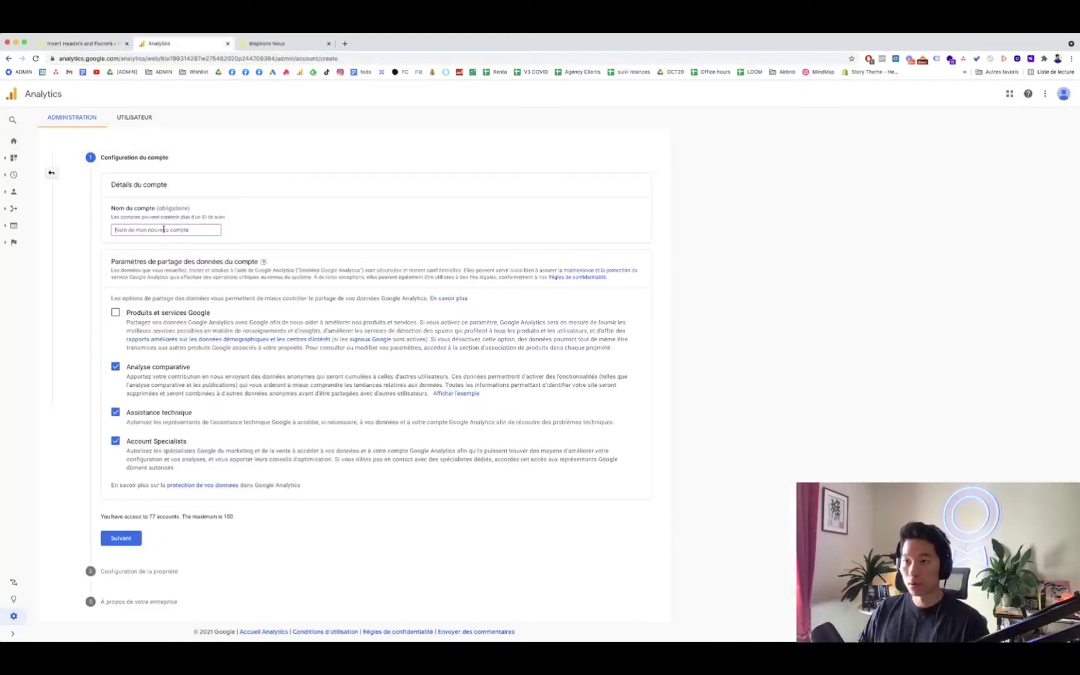
{"action": "left_click_drag", "start_coordinate": [131, 230], "coordinate": [116, 229]}
{"action": "key", "text": "BackSpace"}
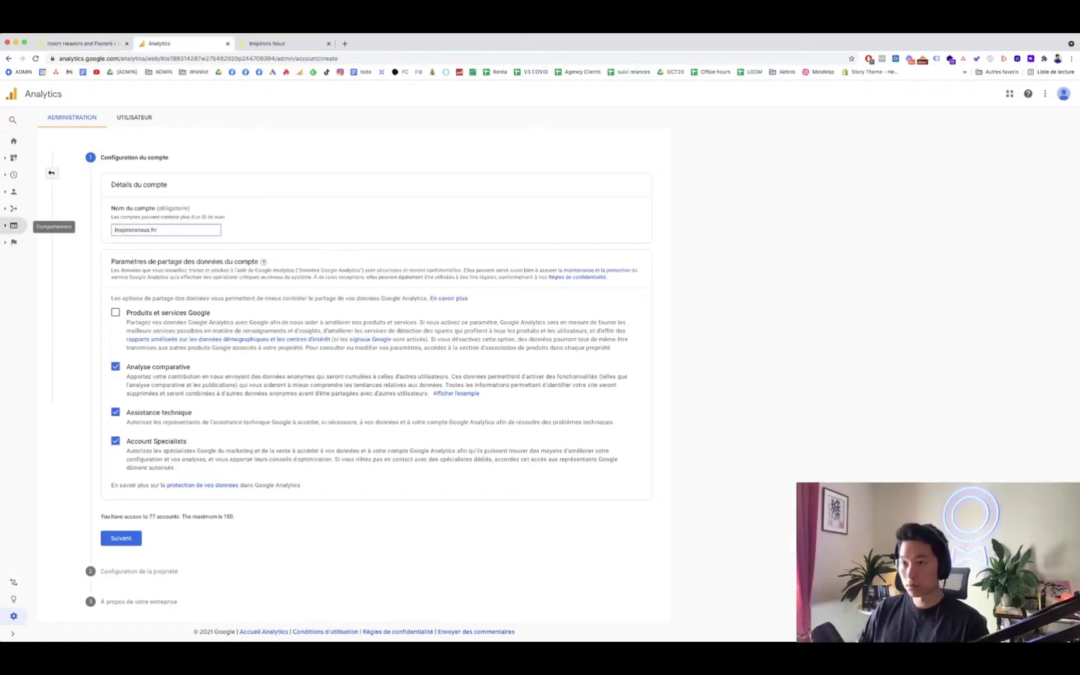
Change the account name to "inspirons nous", enable Produits et services Google data sharing, and continue to the property configuration.
{"action": "left_click", "coordinate": [159, 230]}
{"action": "key", "text": "BackSpace"}
{"action": "key", "text": "BackSpace"}
{"action": "key", "text": "BackSpace"}
{"action": "key", "text": "BackSpace"}
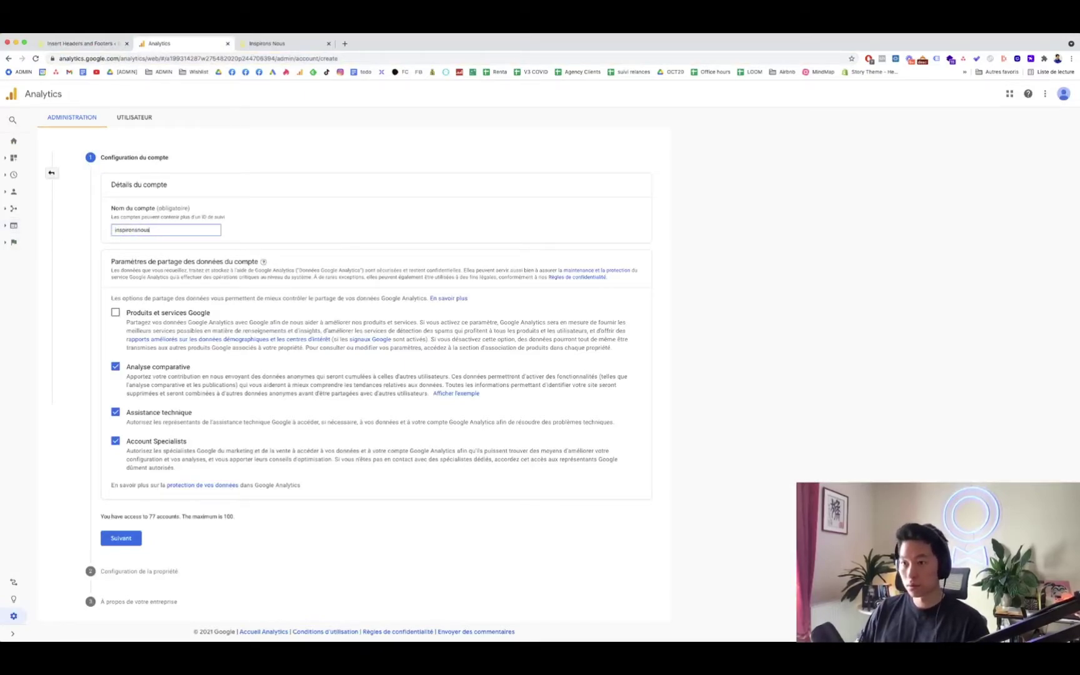
{"action": "left_click", "coordinate": [115, 312]}
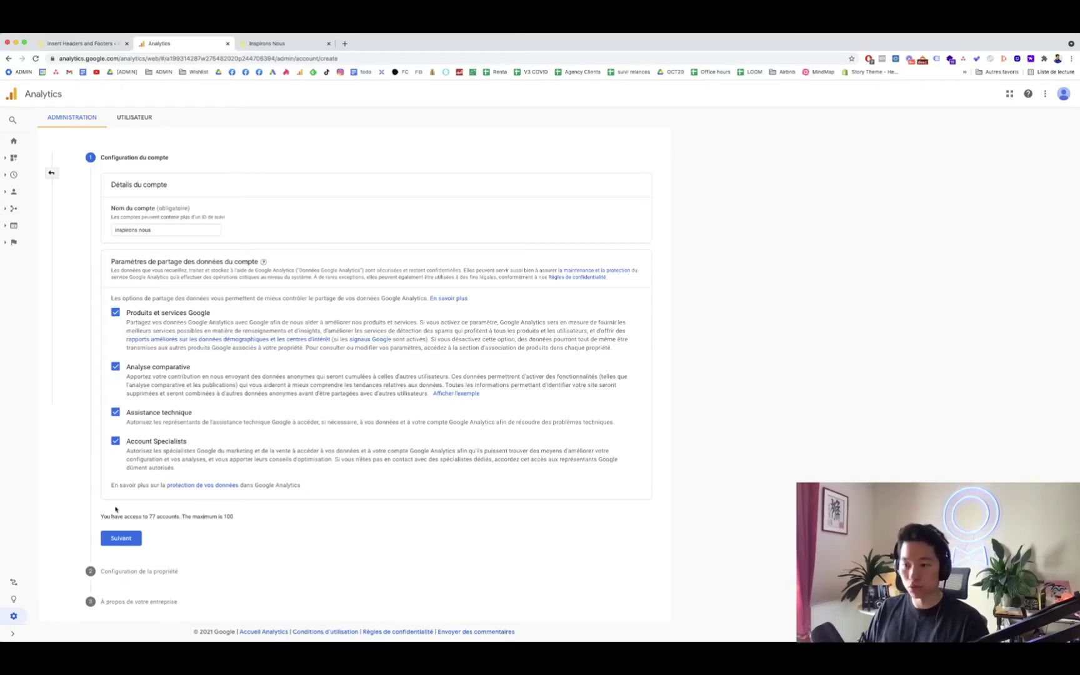
{"action": "left_click", "coordinate": [118, 539]}
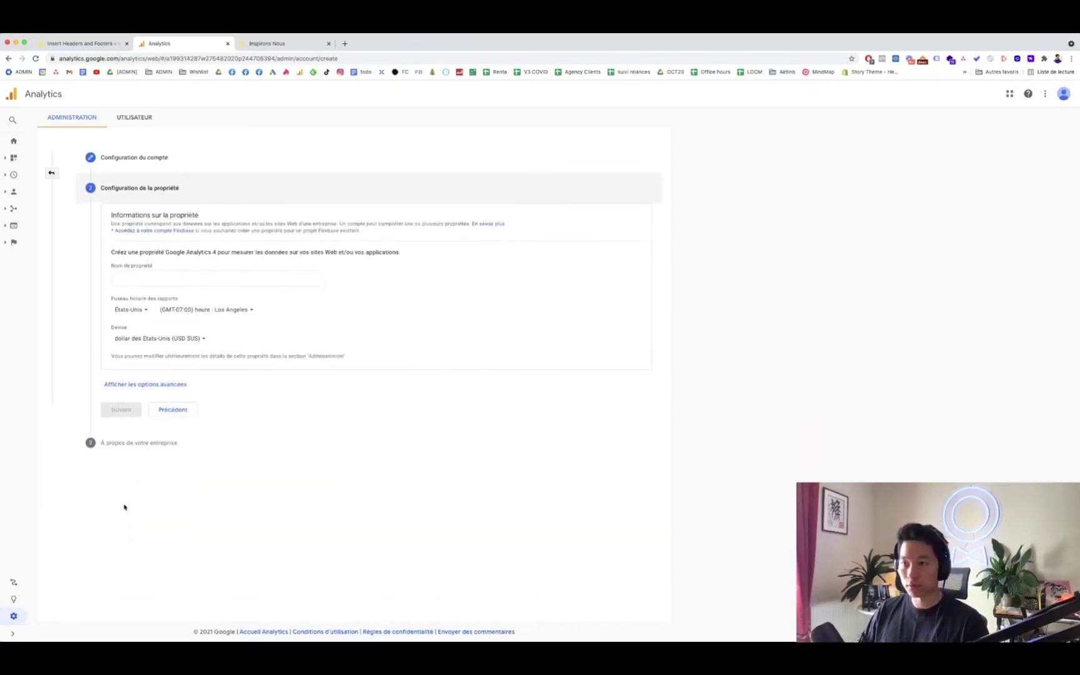
Enable creation of a Universal Analytics property in the advanced options and name the property inspironsnous.fr.
{"action": "left_click", "coordinate": [150, 384]}
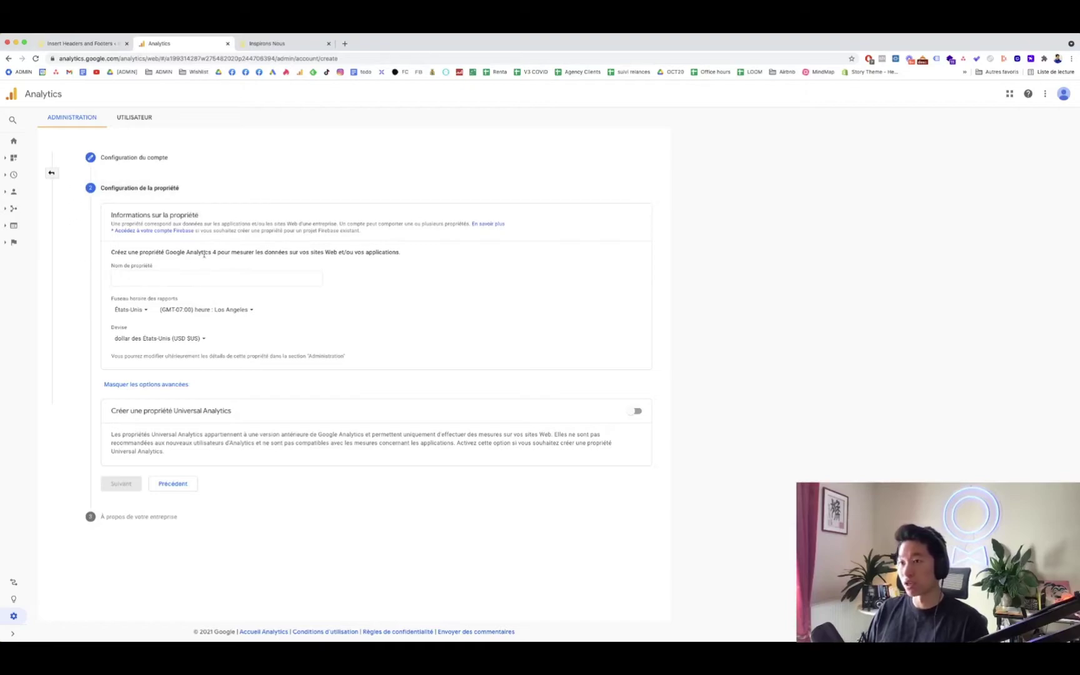
{"action": "left_click", "coordinate": [636, 413]}
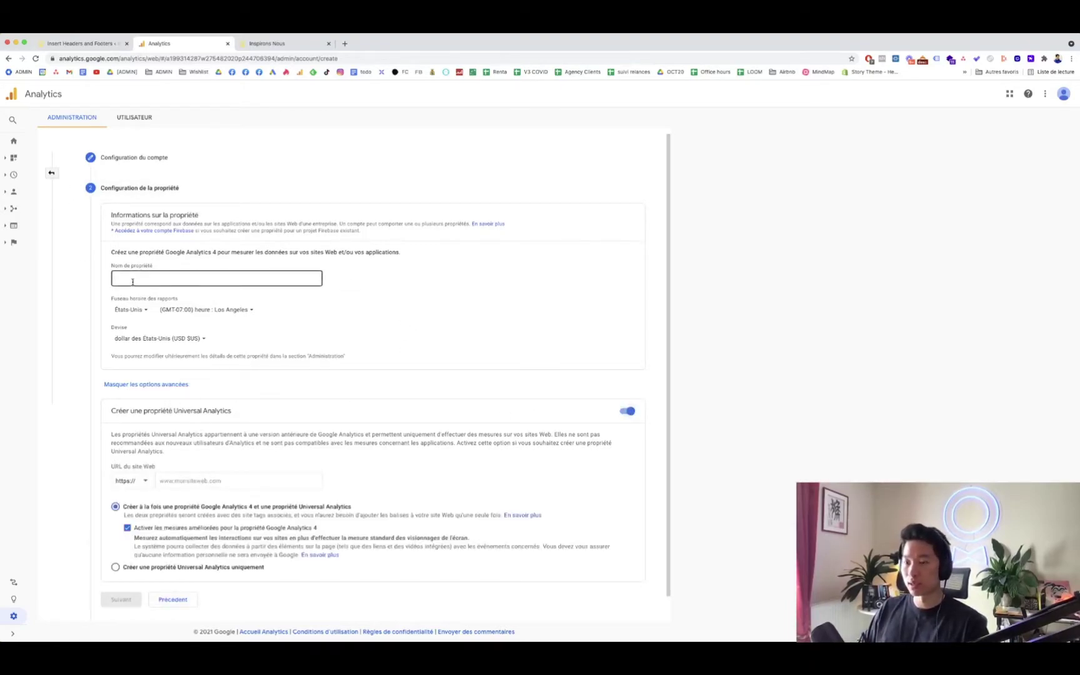
{"action": "left_click", "coordinate": [157, 278]}
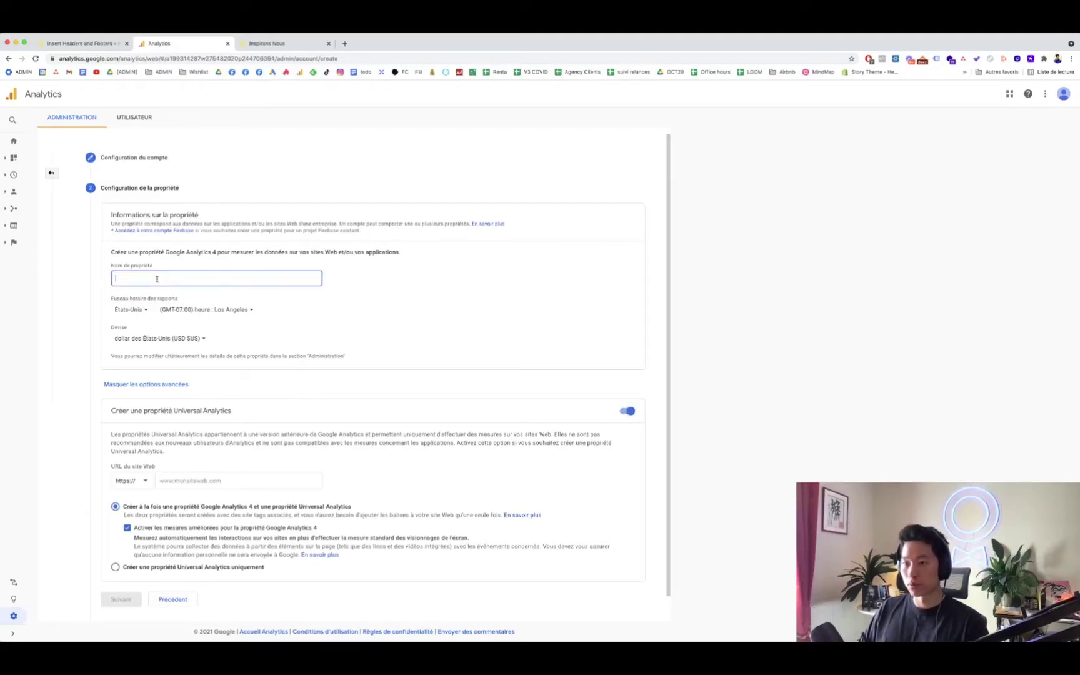
{"action": "type", "text": "https://inspironsnous.fr/"}
{"action": "left_click_drag", "start_coordinate": [138, 278], "coordinate": [116, 279]}
{"action": "key", "text": "BackSpace"}
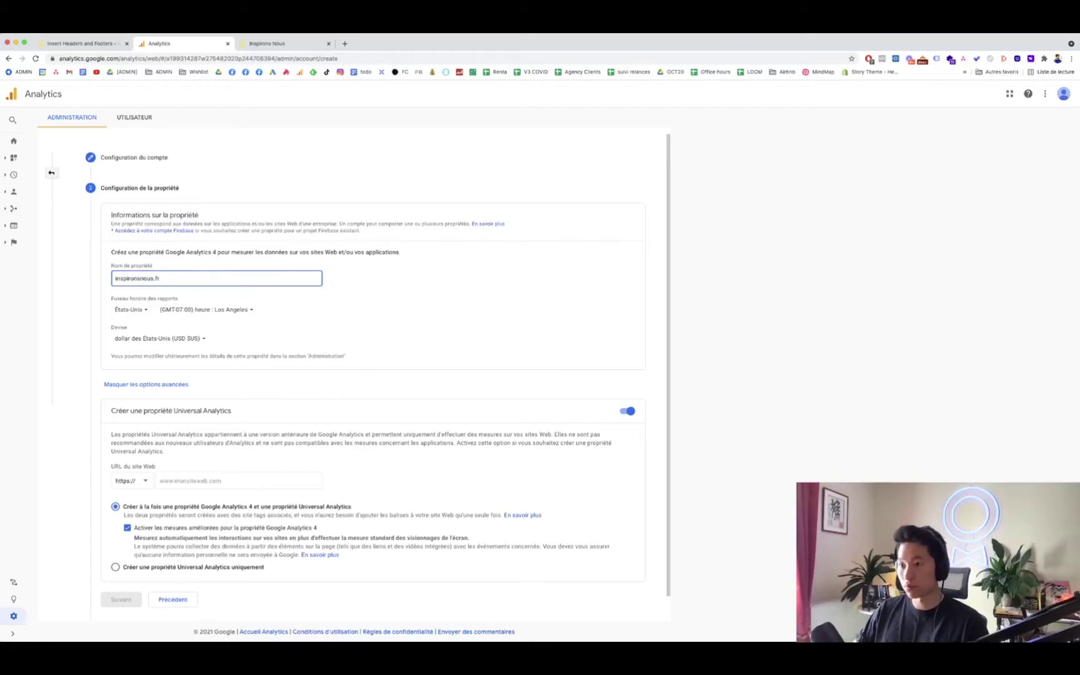
Set the property's reporting time zone country to France and its currency to euro (EUR €).
{"action": "left_click", "coordinate": [145, 311]}
{"action": "type", "text": "fr"}
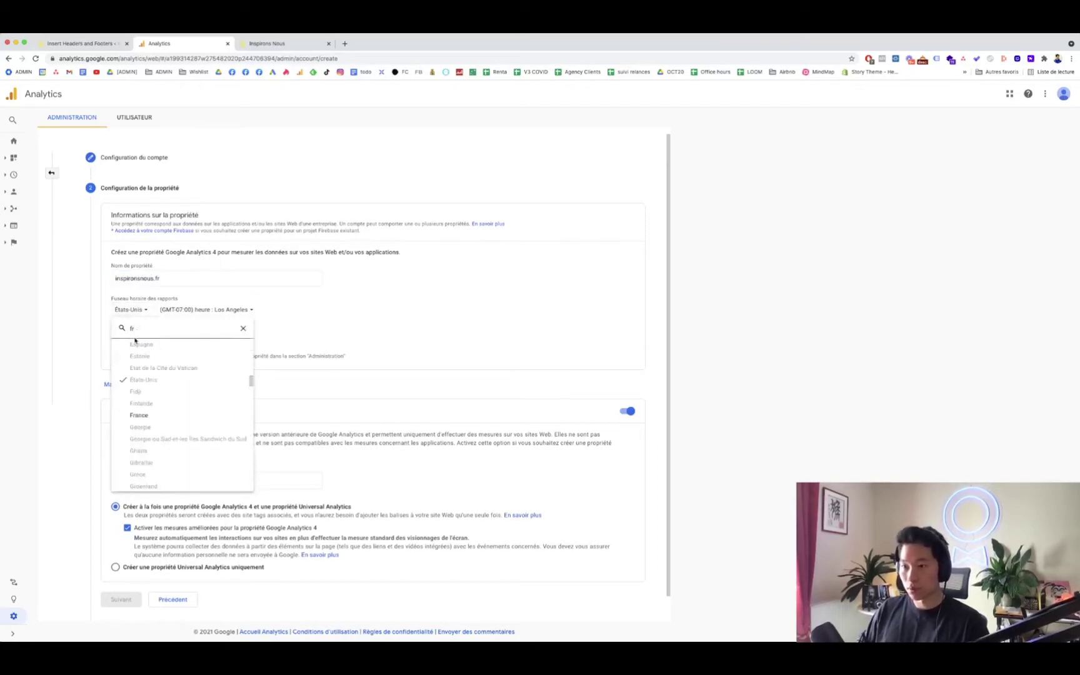
{"action": "left_click", "coordinate": [145, 415]}
{"action": "left_click", "coordinate": [144, 339]}
{"action": "type", "text": "eur"}
{"action": "left_click", "coordinate": [154, 441]}
Enter inspironsnous.fr/ as the website URL, choose to create only a Universal Analytics property, and continue to the business information.
{"action": "left_click", "coordinate": [180, 480]}
{"action": "type", "text": "https://inspironsnous.fr/"}
{"action": "left_click_drag", "start_coordinate": [181, 480], "coordinate": [160, 481]}
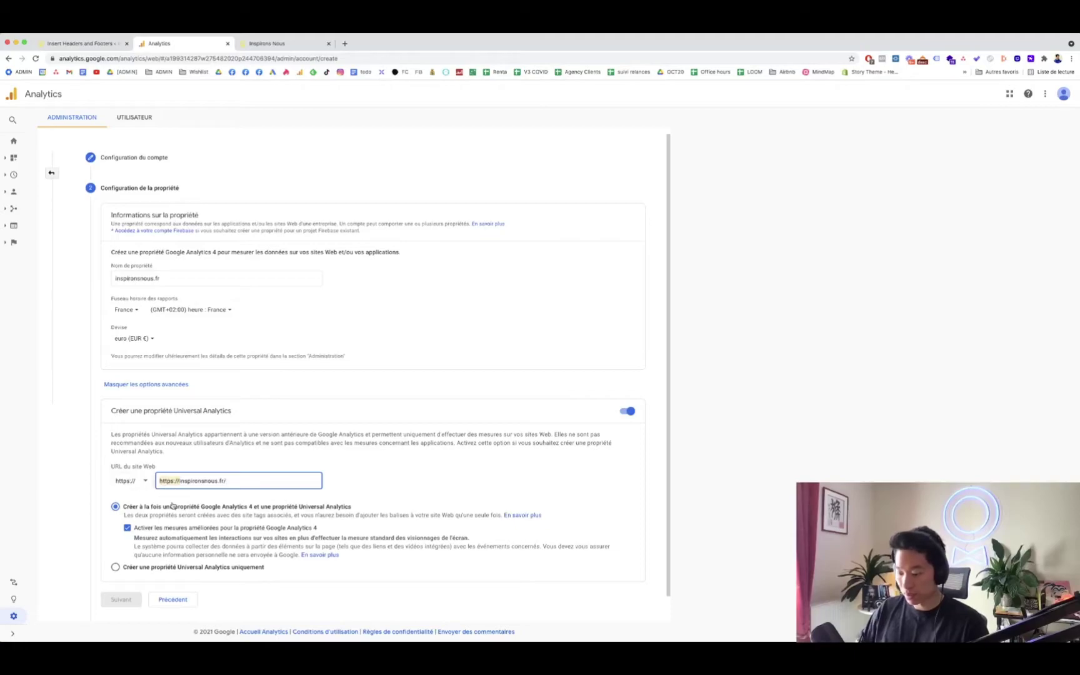
{"action": "key", "text": "BackSpace"}
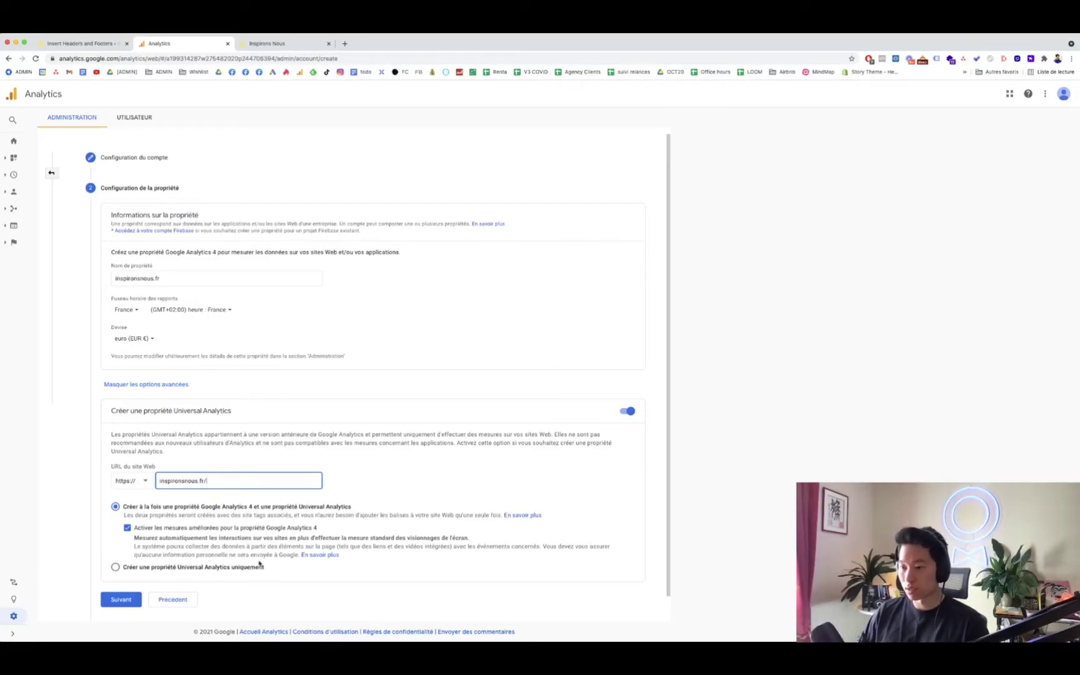
{"action": "scroll", "coordinate": [284, 521], "scroll_direction": "down", "scroll_amount": 1}
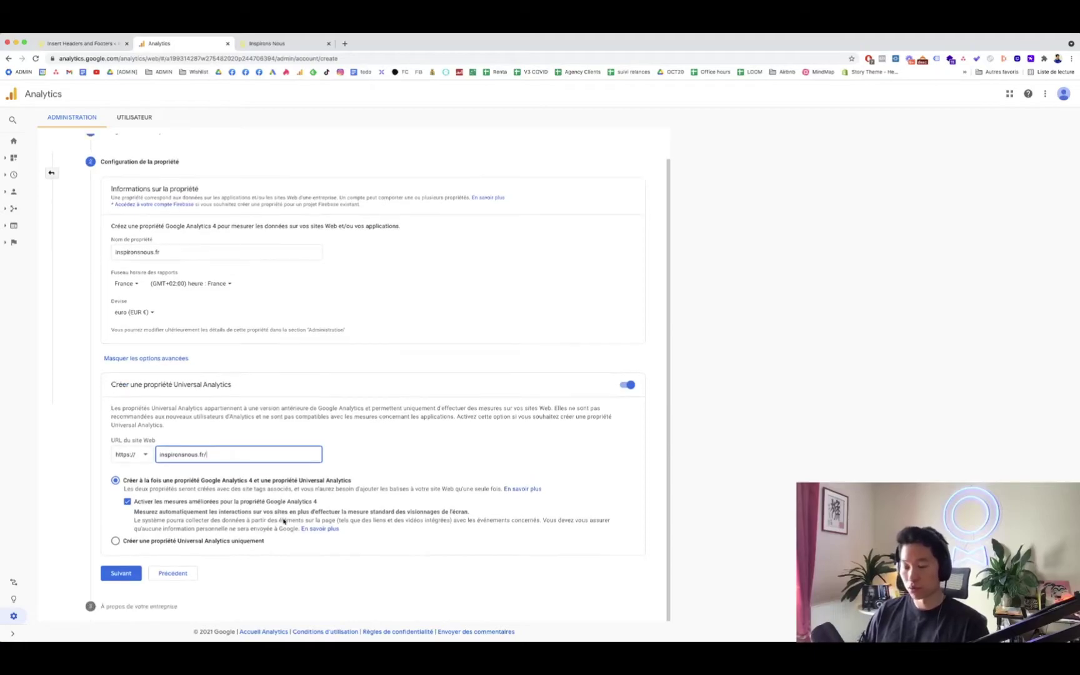
{"action": "left_click", "coordinate": [115, 542]}
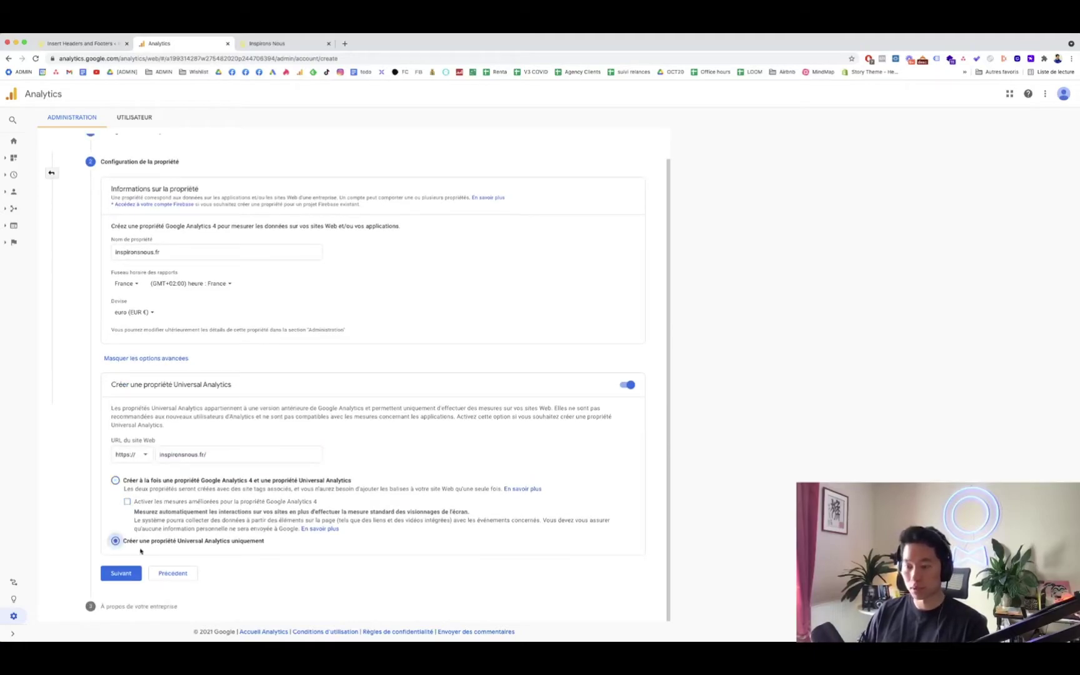
{"action": "left_click", "coordinate": [131, 572]}
Set the business category to Autre, the size to Petite and the purpose to measuring customer engagement, and create the account.
{"action": "left_click", "coordinate": [124, 299]}
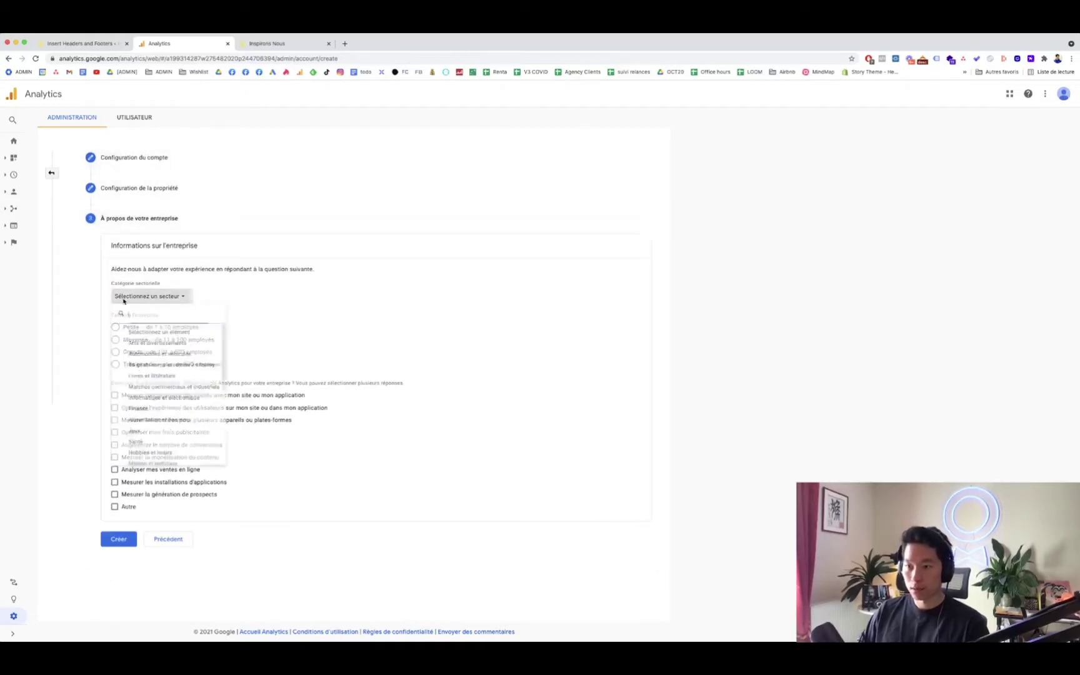
{"action": "scroll", "coordinate": [140, 410], "scroll_direction": "down", "scroll_amount": 5}
{"action": "left_click", "coordinate": [146, 475]}
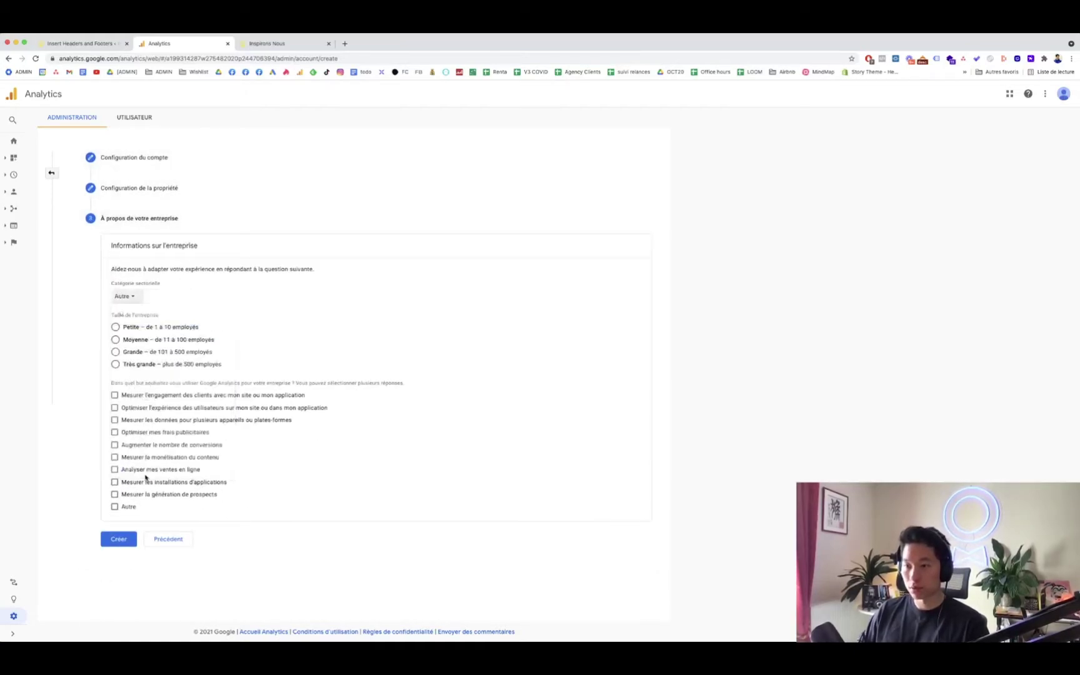
{"action": "left_click", "coordinate": [115, 326]}
{"action": "left_click", "coordinate": [115, 395]}
{"action": "left_click", "coordinate": [119, 539]}
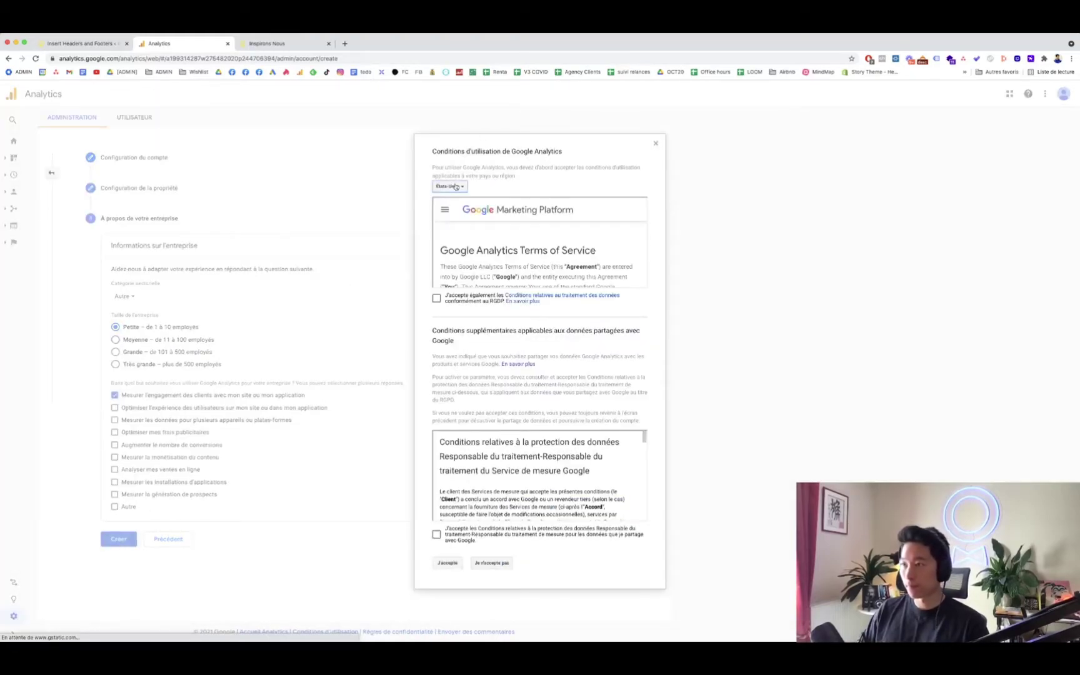
Select the France terms of service, agree to the GDPR data processing and the shared-data protection conditions, and accept them.
{"action": "left_click", "coordinate": [456, 187]}
{"action": "scroll", "coordinate": [447, 216], "scroll_direction": "down", "scroll_amount": 2}
{"action": "left_click", "coordinate": [453, 230]}
{"action": "left_click", "coordinate": [441, 299]}
{"action": "left_click", "coordinate": [436, 534]}
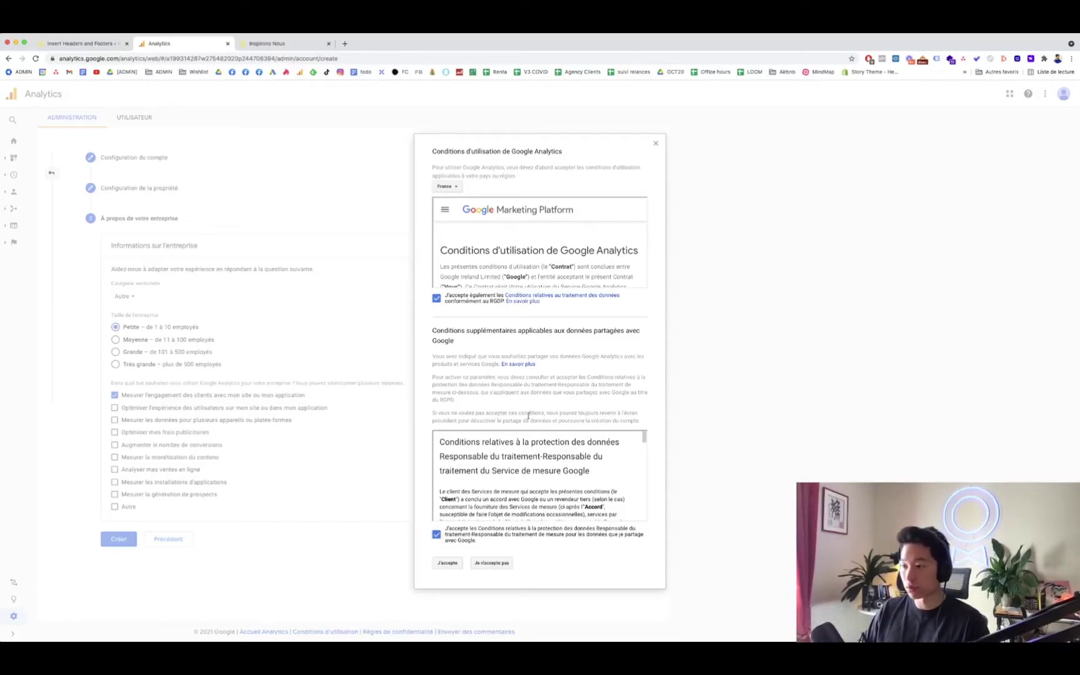
{"action": "left_click", "coordinate": [448, 563]}
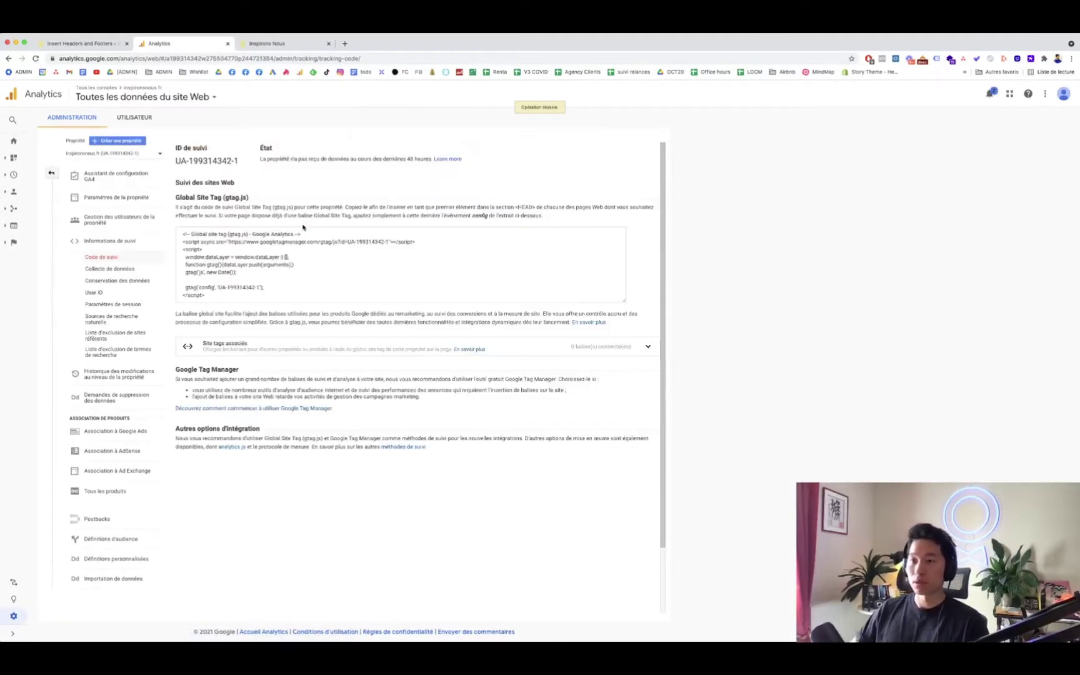
Copy the complete Global Site Tag (gtag.js) tracking code of the new property.
{"action": "left_click", "coordinate": [130, 156]}
{"action": "left_click", "coordinate": [184, 162]}
{"action": "left_click", "coordinate": [243, 232]}
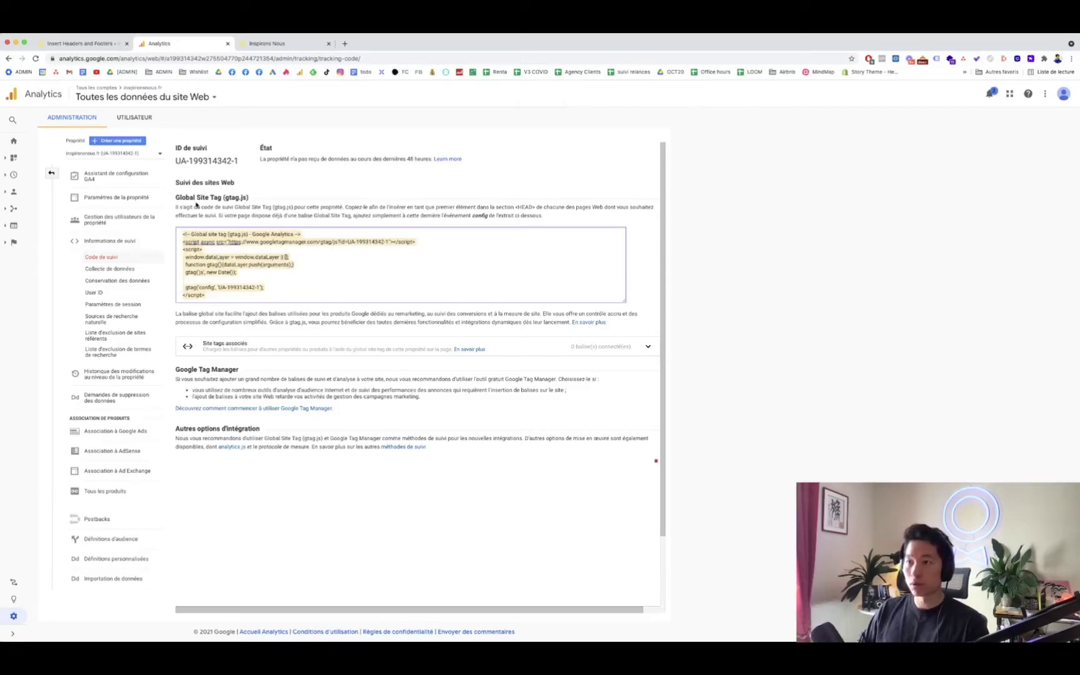
{"action": "left_click", "coordinate": [276, 282]}
{"action": "left_click", "coordinate": [304, 275]}
{"action": "key", "text": "super+c"}
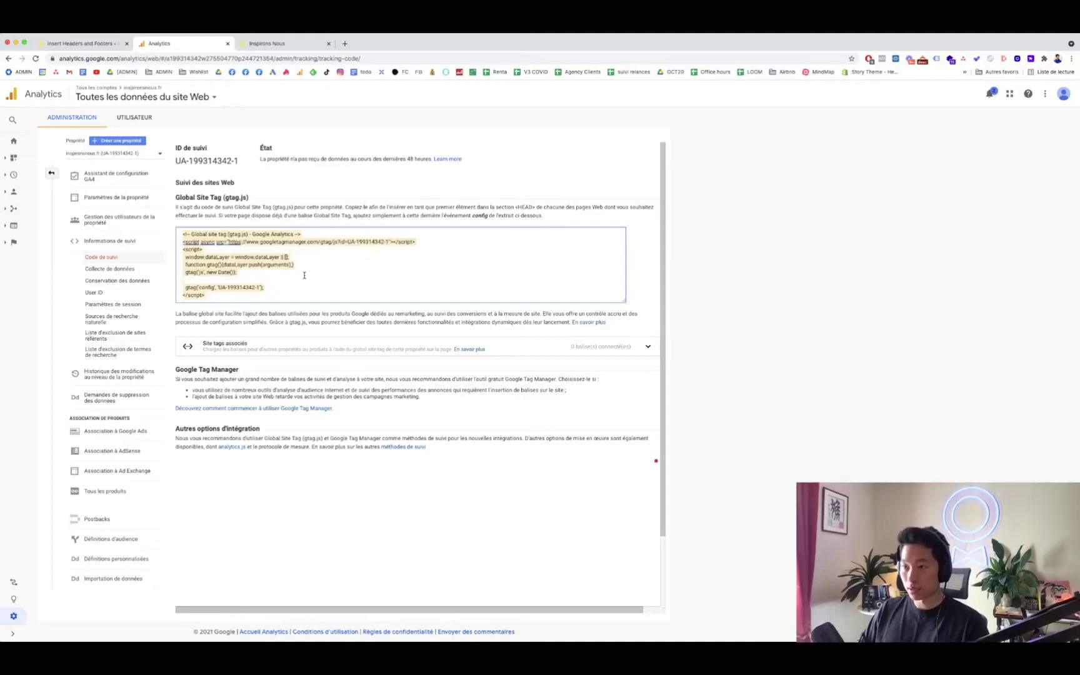
{"action": "right_click", "coordinate": [196, 250]}
{"action": "left_click", "coordinate": [243, 270]}
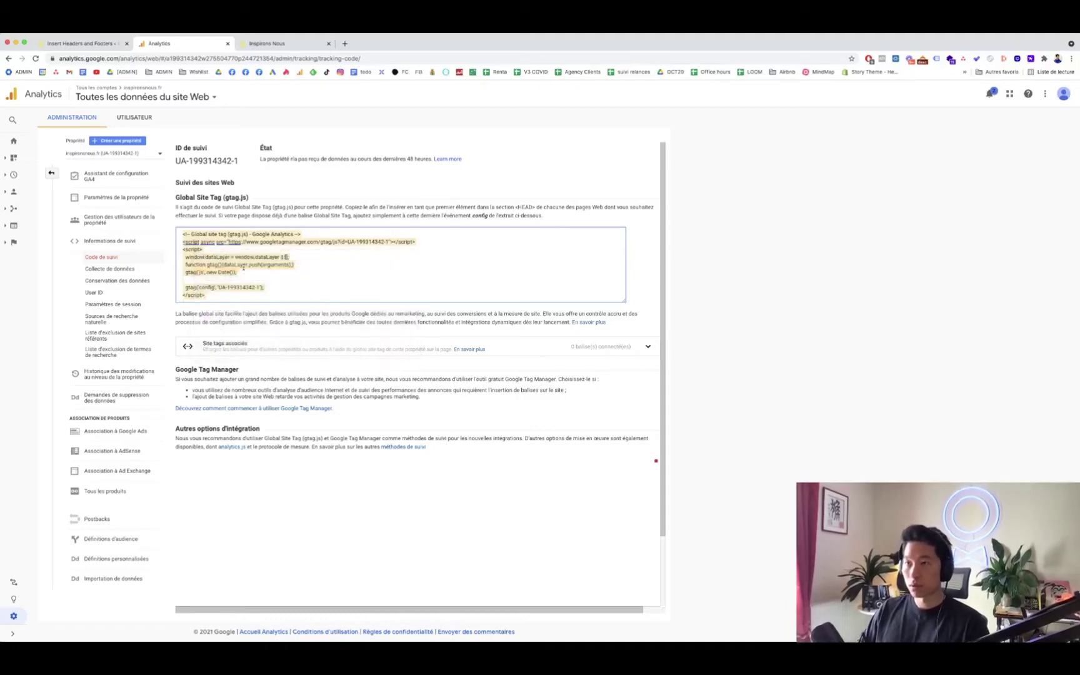
Switch to WordPress, paste the tracking code into the Insert Headers and Footers head scripts, and save the settings.
{"action": "left_click", "coordinate": [83, 44]}
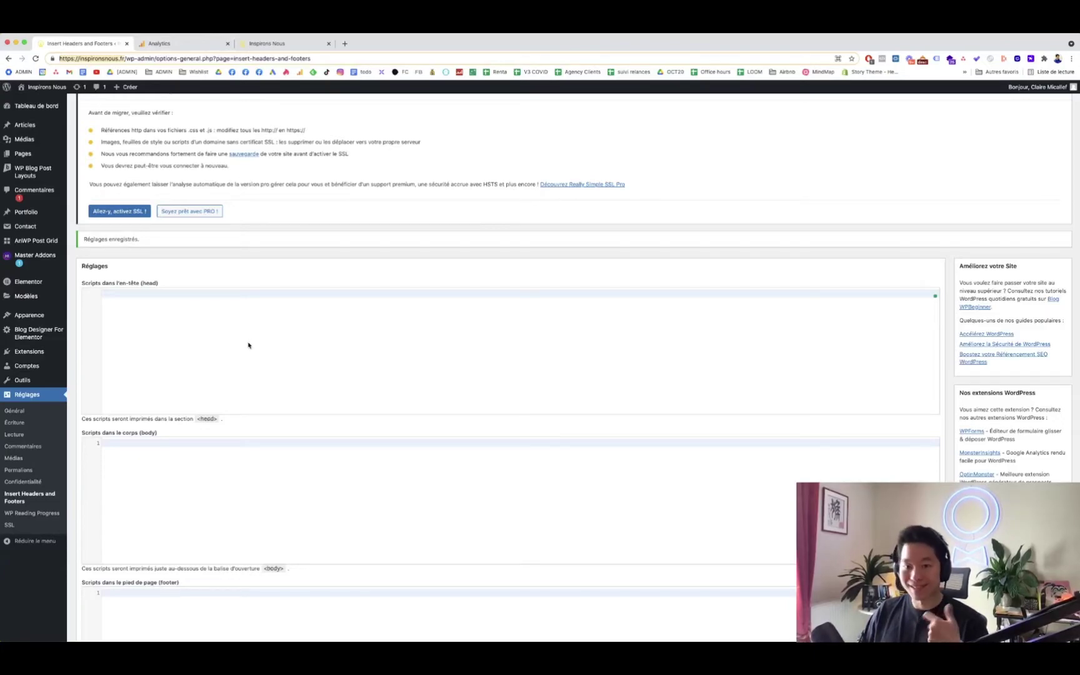
{"action": "left_click", "coordinate": [181, 302]}
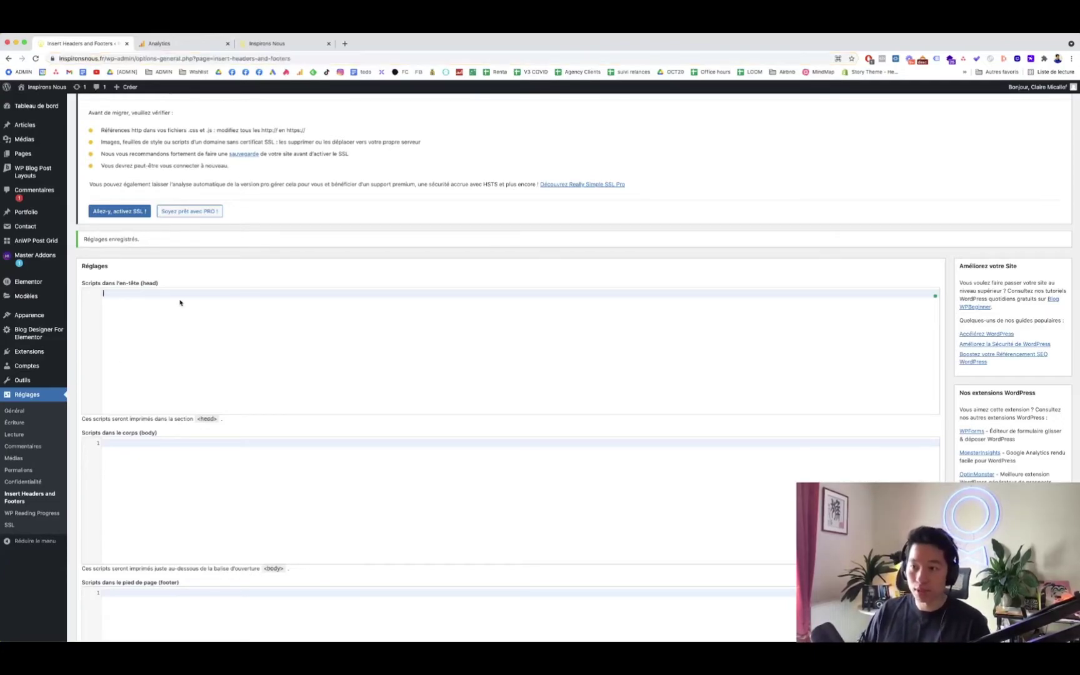
{"action": "key", "text": "super+v"}
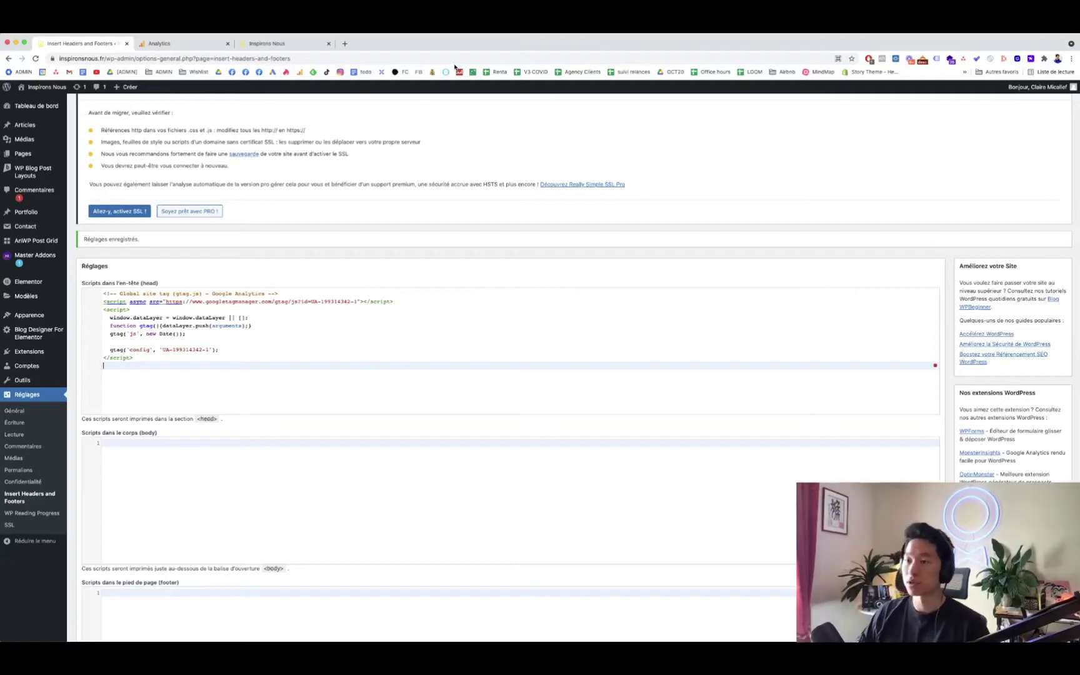
{"action": "left_click", "coordinate": [313, 342]}
{"action": "scroll", "coordinate": [312, 341], "scroll_direction": "down", "scroll_amount": 5}
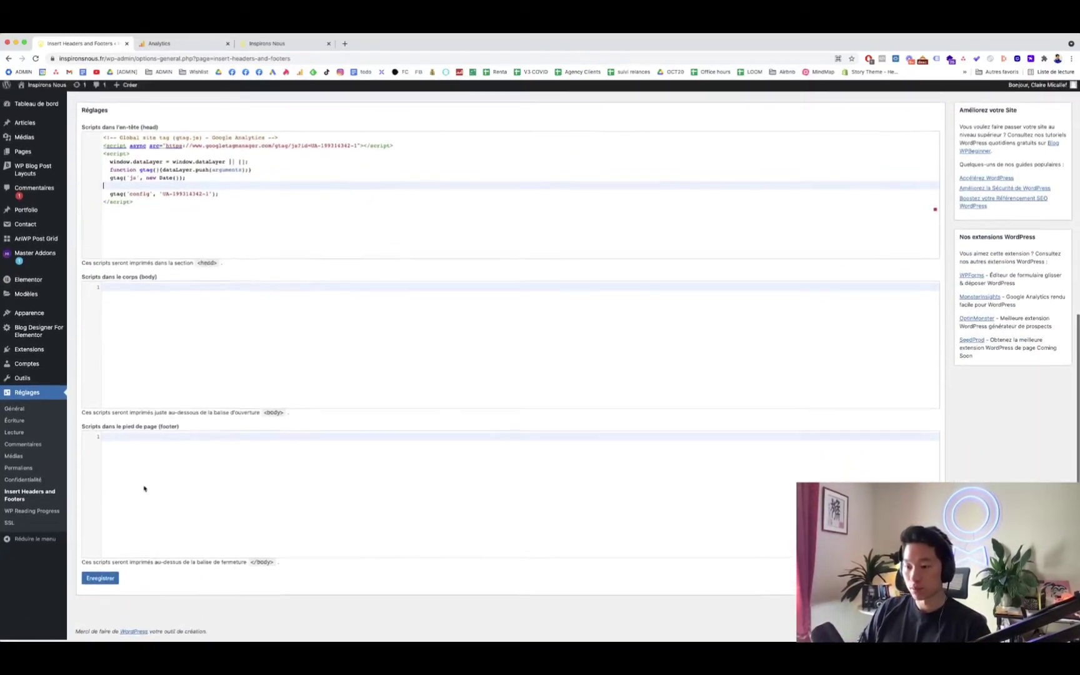
{"action": "left_click", "coordinate": [101, 581]}
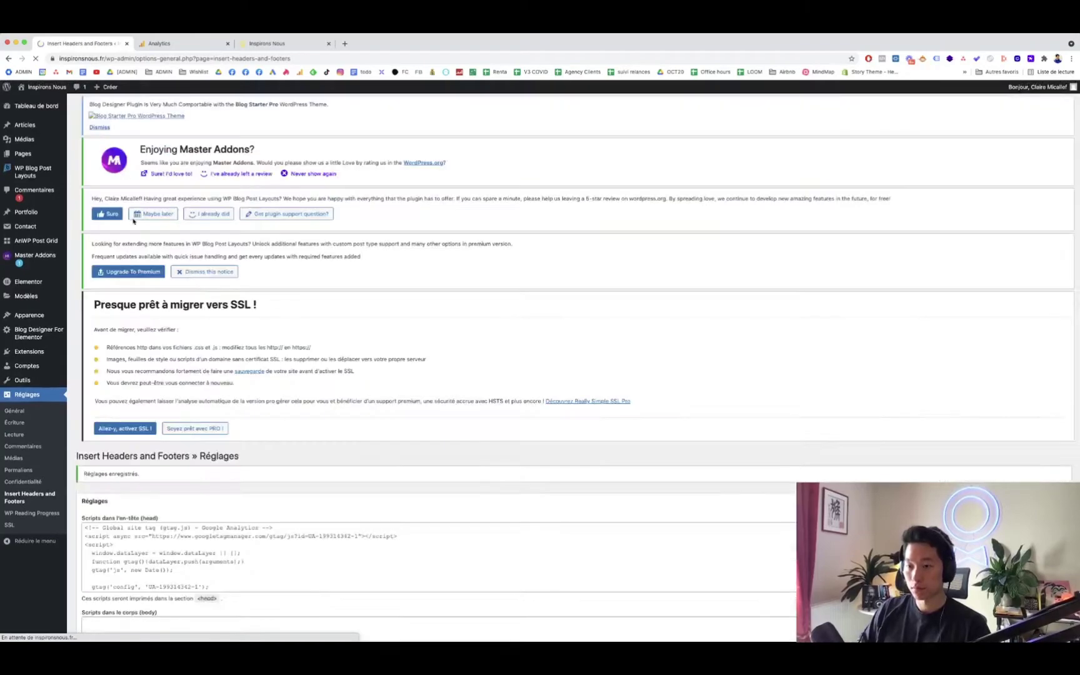
Switch back to Google Analytics and open the real-time overview report.
{"action": "left_click", "coordinate": [161, 43]}
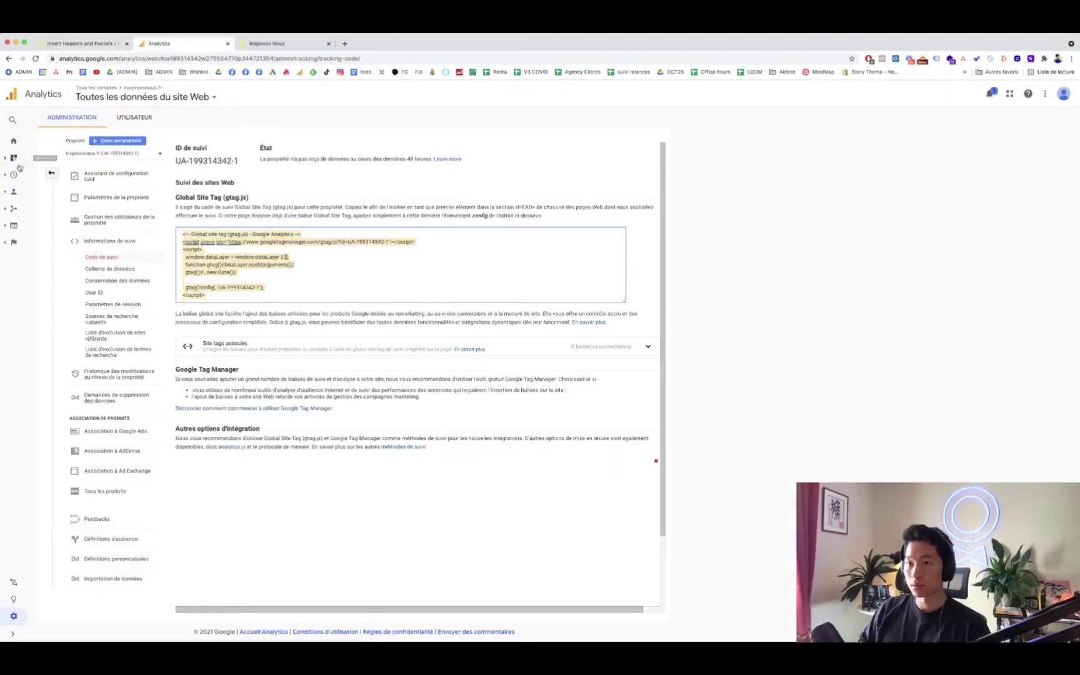
{"action": "left_click", "coordinate": [40, 191]}
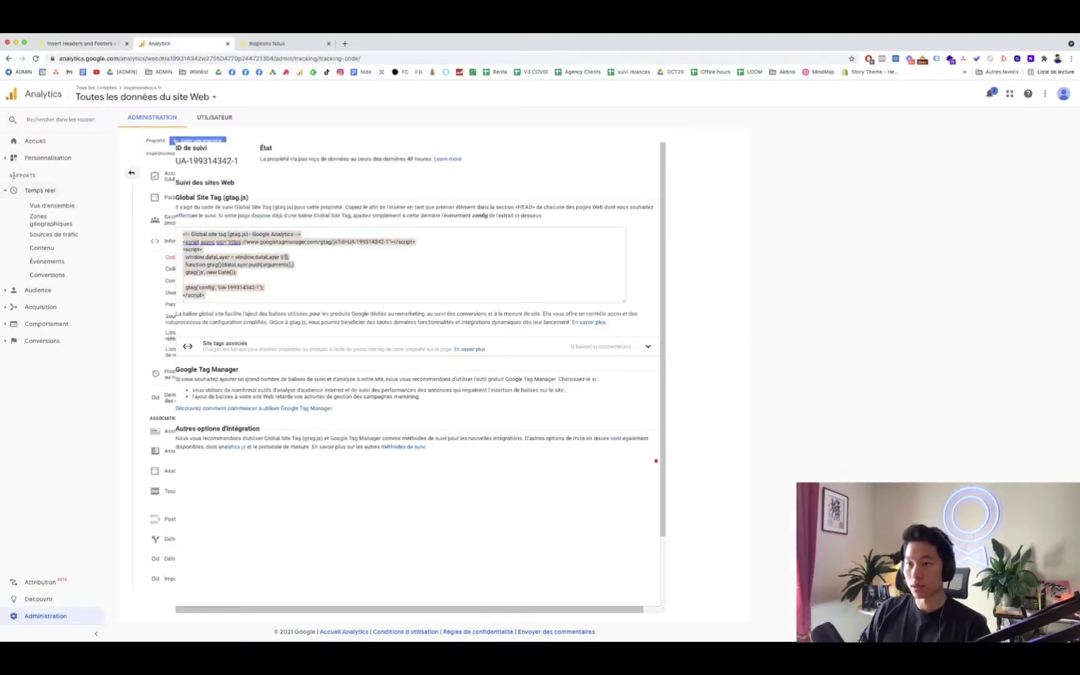
{"action": "left_click", "coordinate": [65, 210]}
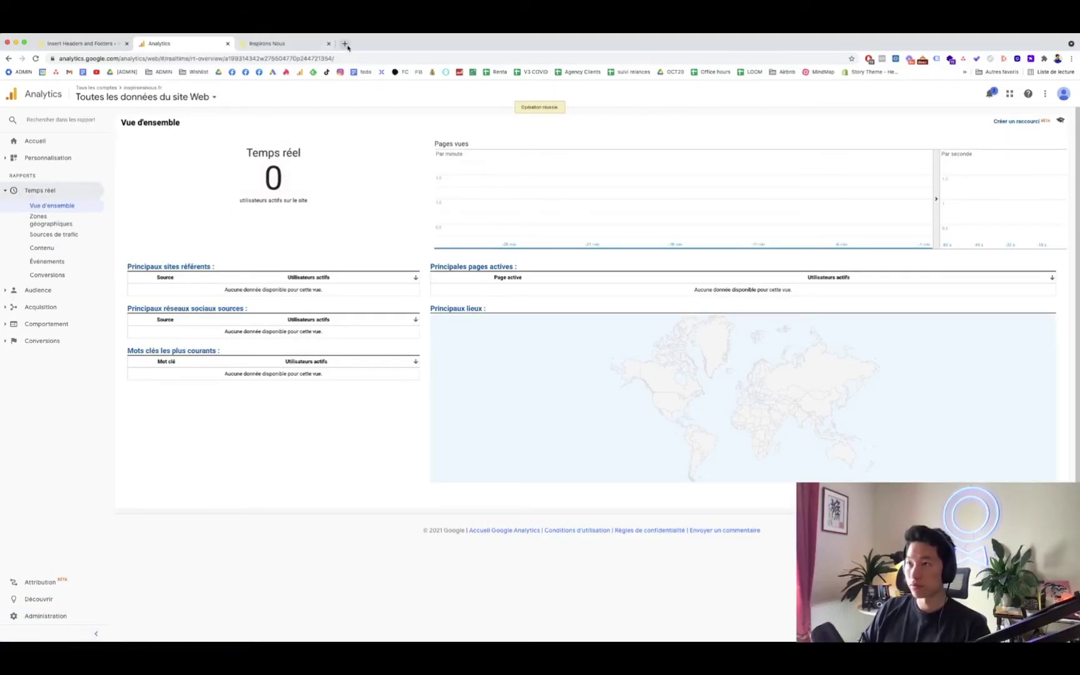
Reload the live inspironsnous.fr home page and check the real-time overview for the visit.
{"action": "left_click", "coordinate": [311, 43]}
{"action": "left_click", "coordinate": [43, 87]}
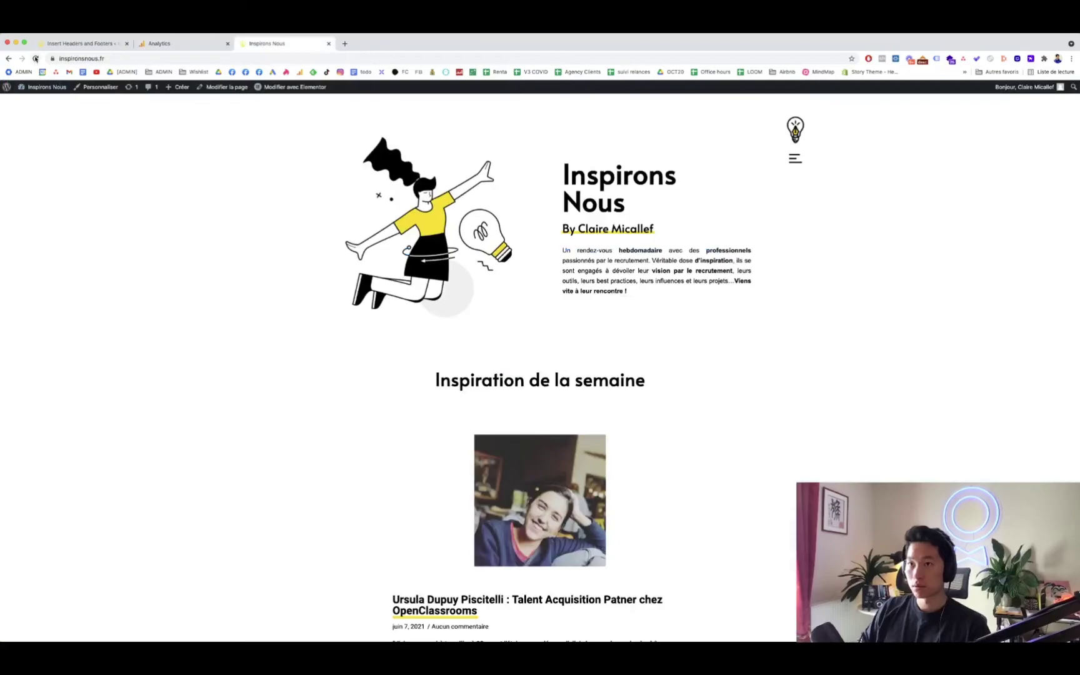
{"action": "left_click", "coordinate": [175, 43]}
{"action": "left_click", "coordinate": [265, 46]}
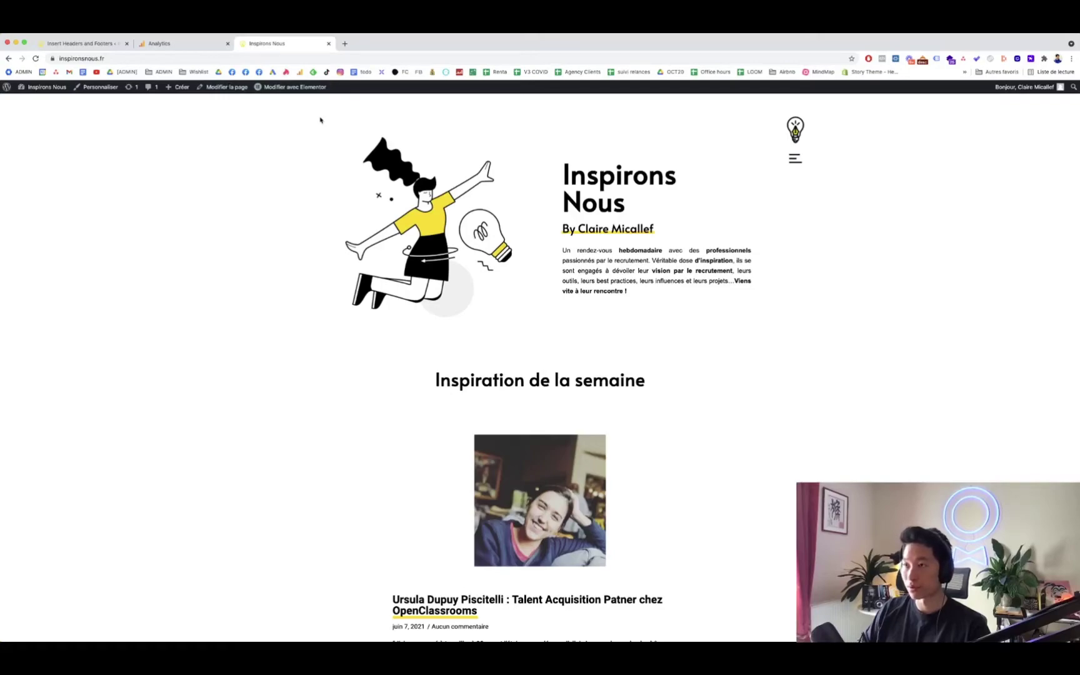
{"action": "left_click", "coordinate": [178, 44]}
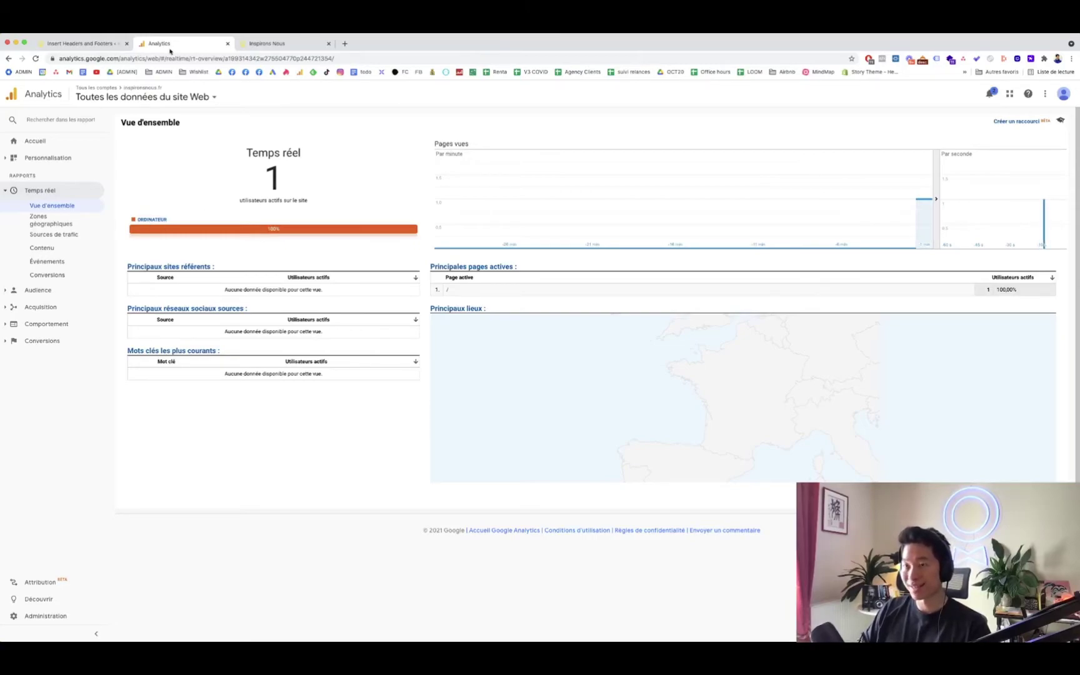
Revisit the saved header script in WordPress and the live site, and recheck active users in the real-time overview.
{"action": "left_click", "coordinate": [80, 43]}
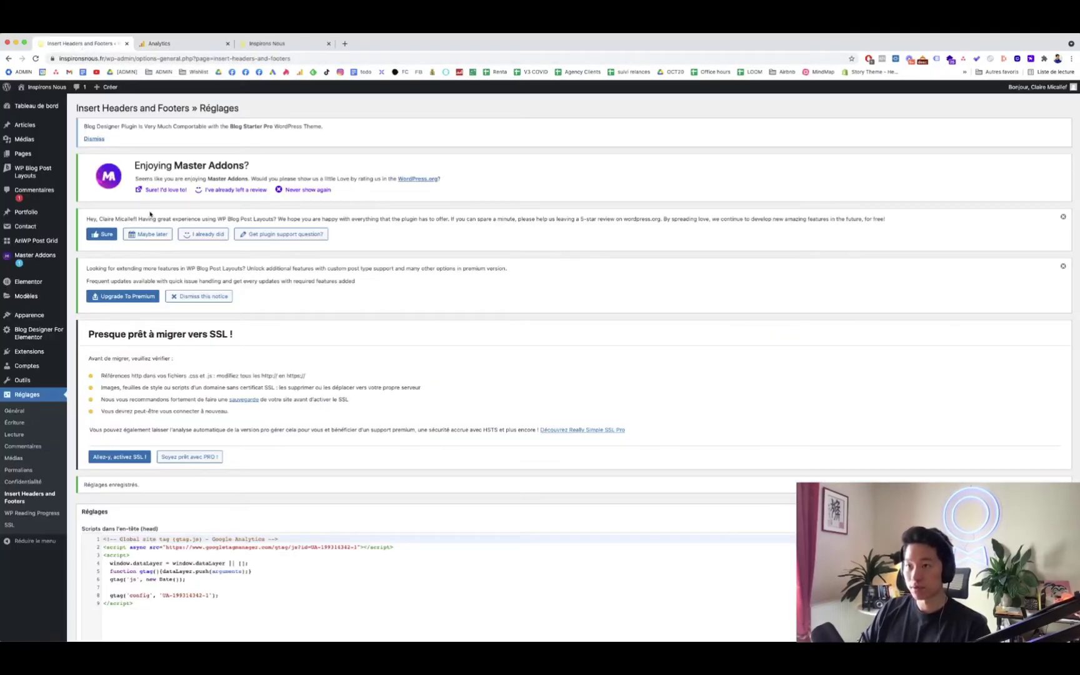
{"action": "left_click", "coordinate": [275, 45]}
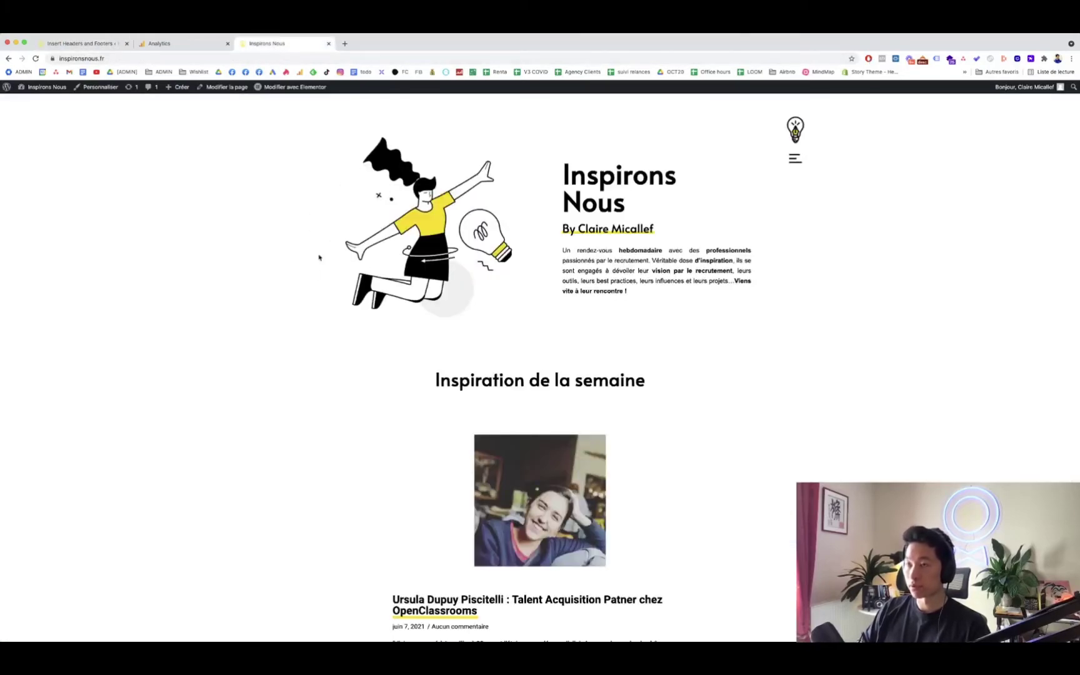
{"action": "left_click", "coordinate": [170, 48]}
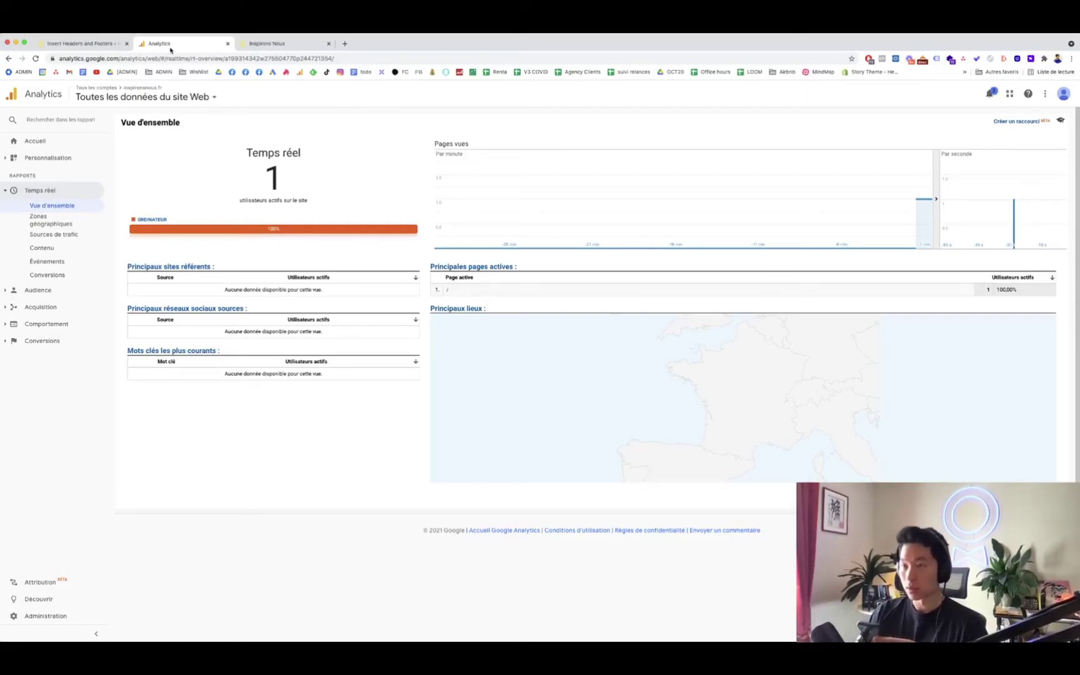
{"action": "left_click", "coordinate": [256, 45]}
{"action": "left_click", "coordinate": [150, 58]}
{"action": "key", "text": "BackSpace"}
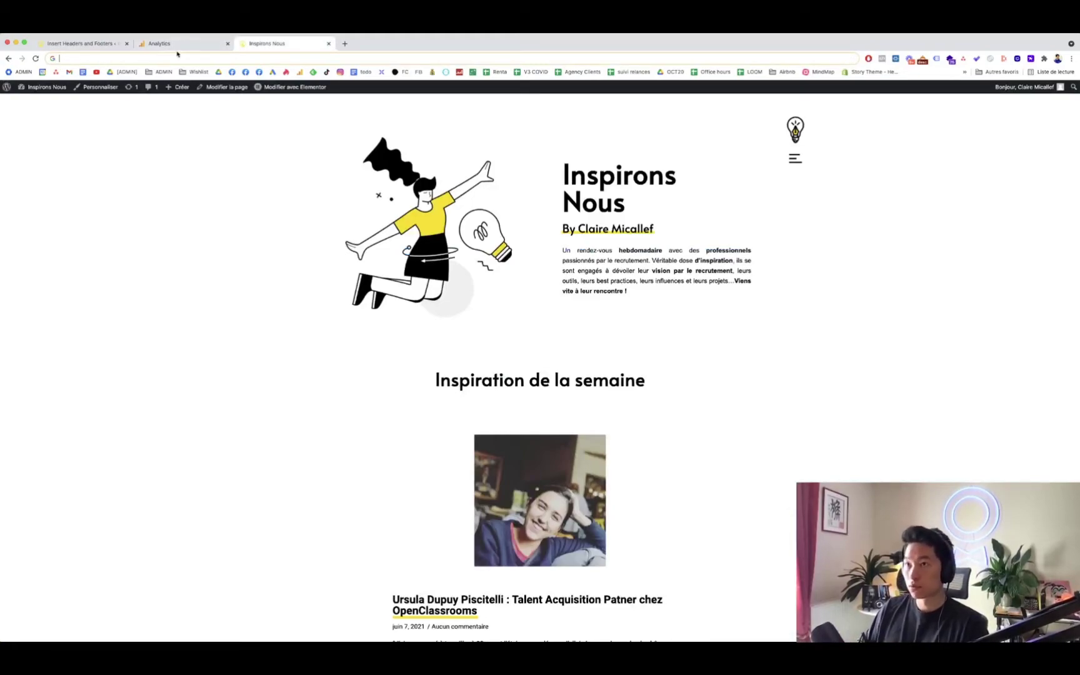
{"action": "left_click", "coordinate": [177, 43]}
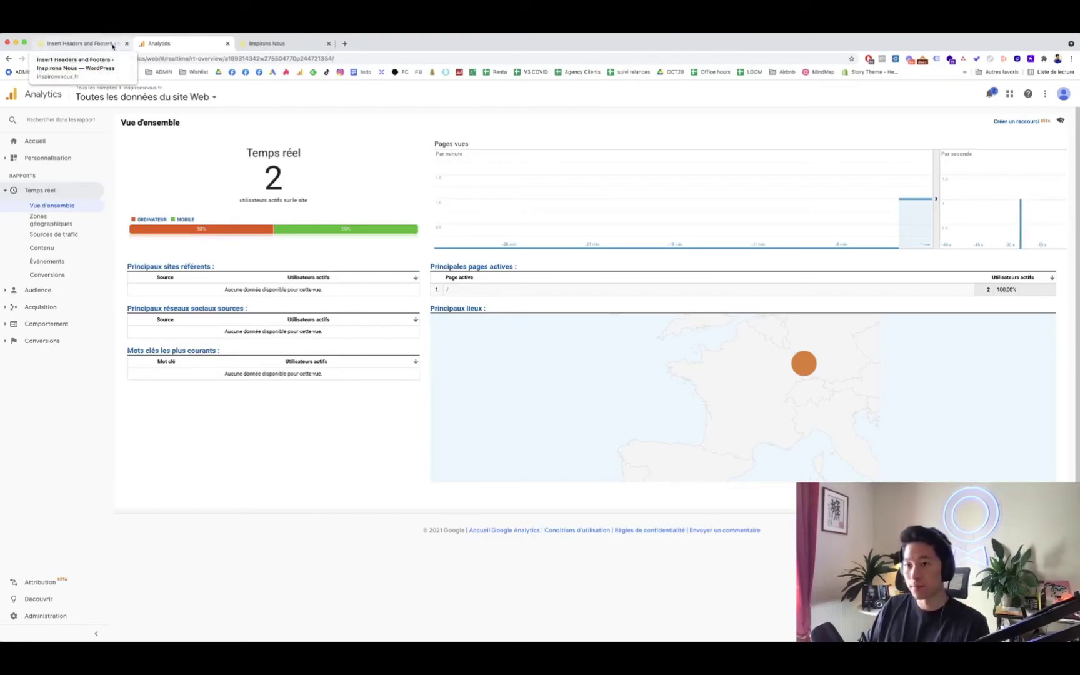
Open the audience demographics overview and activate the demographics and interests reports.
{"action": "left_click", "coordinate": [37, 291]}
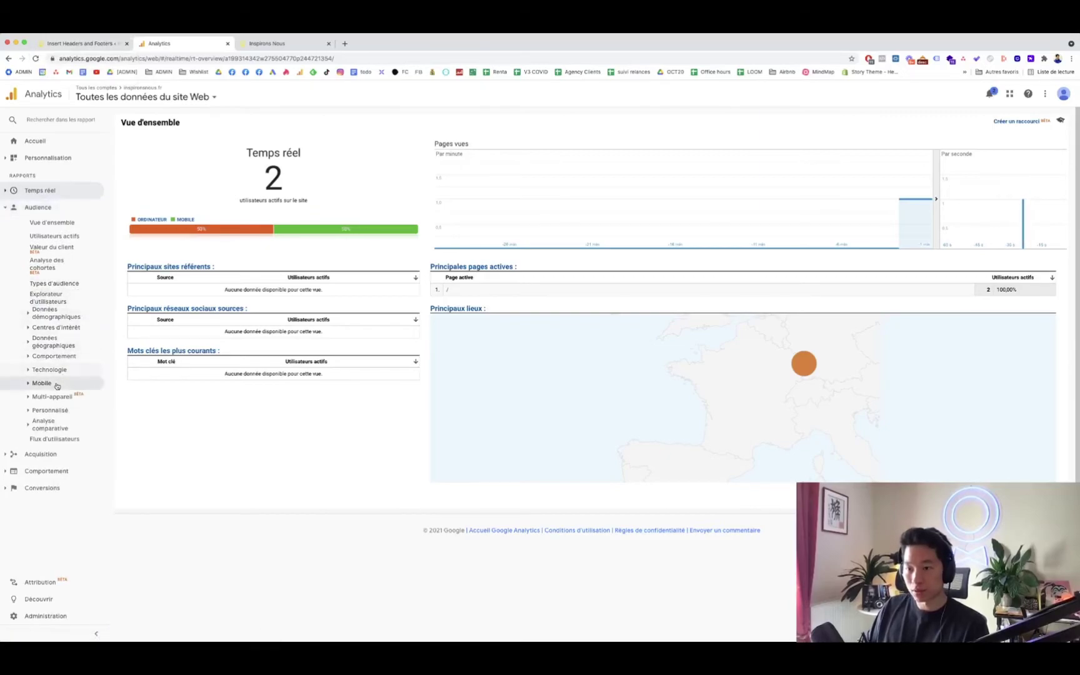
{"action": "left_click", "coordinate": [65, 314]}
{"action": "left_click", "coordinate": [62, 327]}
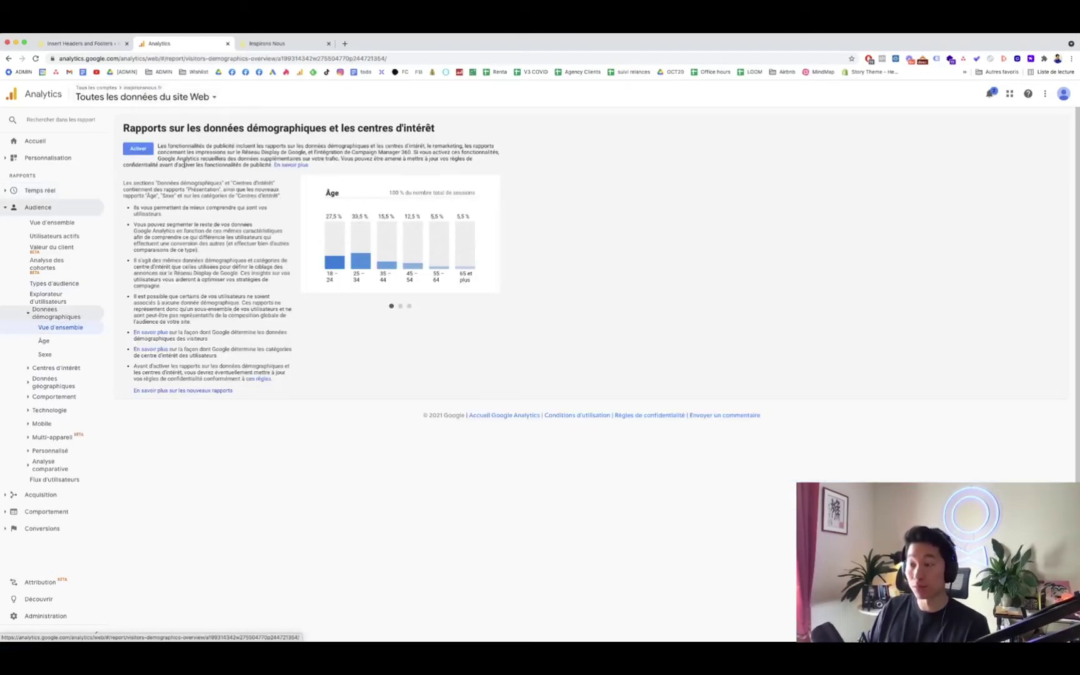
{"action": "left_click", "coordinate": [139, 148]}
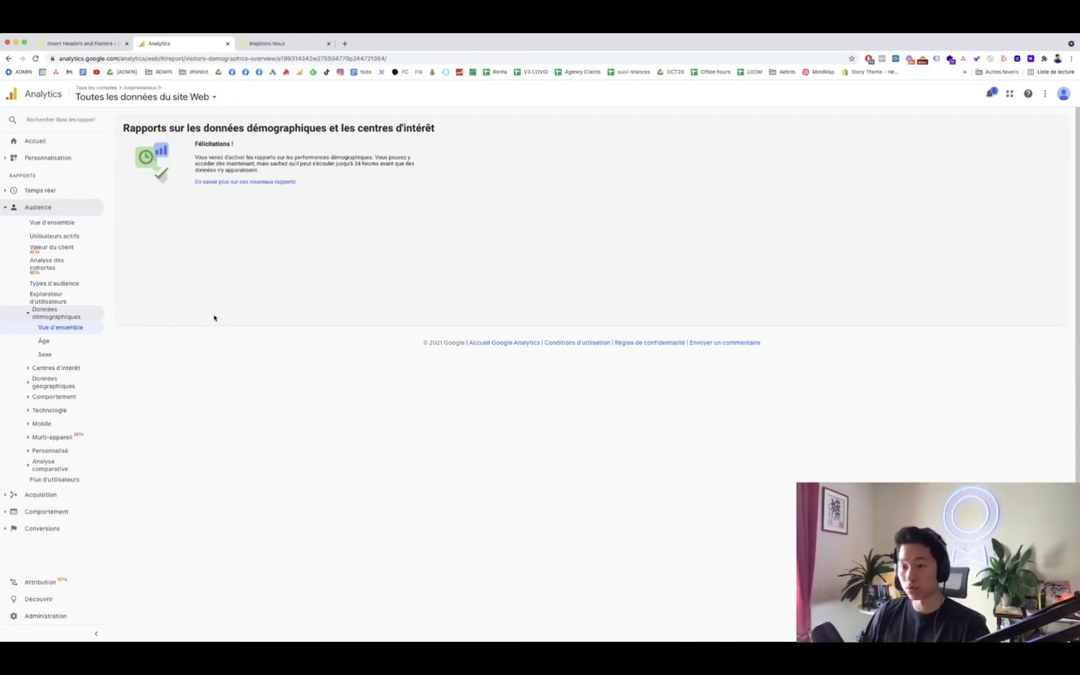
Enable e-commerce and enhanced e-commerce reports in the view's e-commerce settings under Administration, and save the configuration.
{"action": "left_click", "coordinate": [30, 617]}
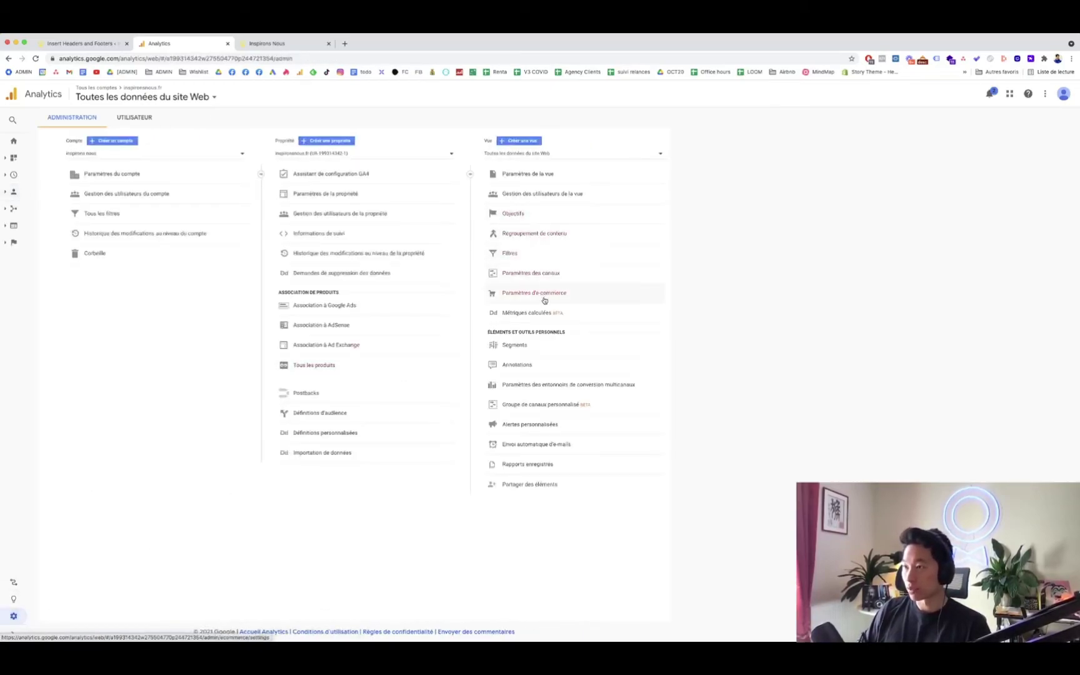
{"action": "left_click", "coordinate": [524, 297]}
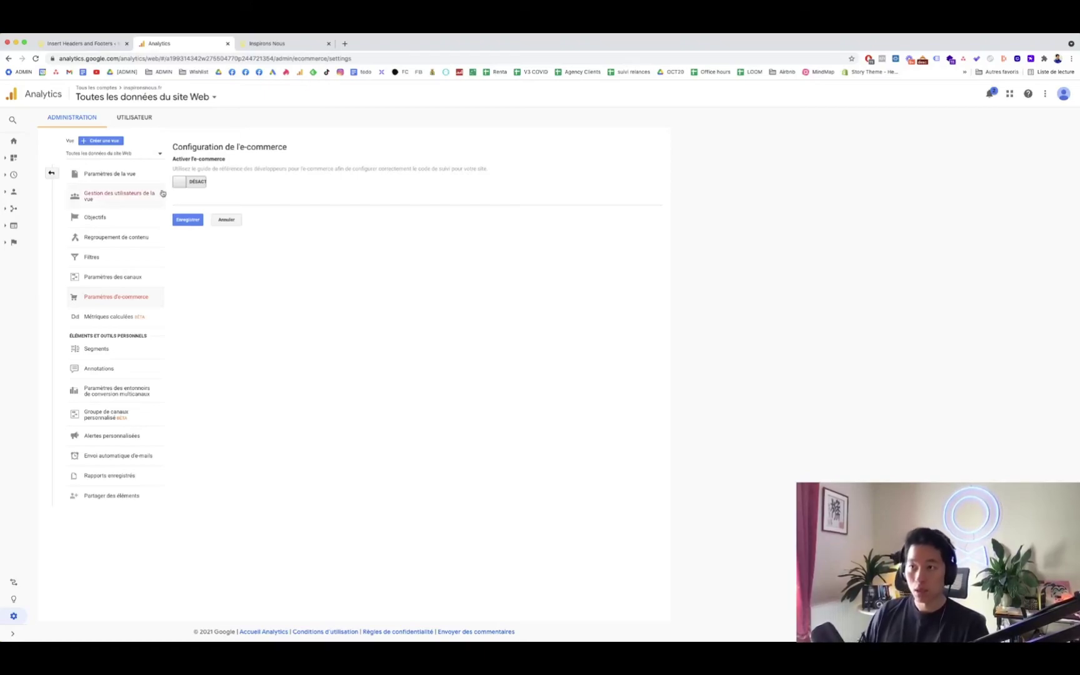
{"action": "left_click", "coordinate": [197, 181]}
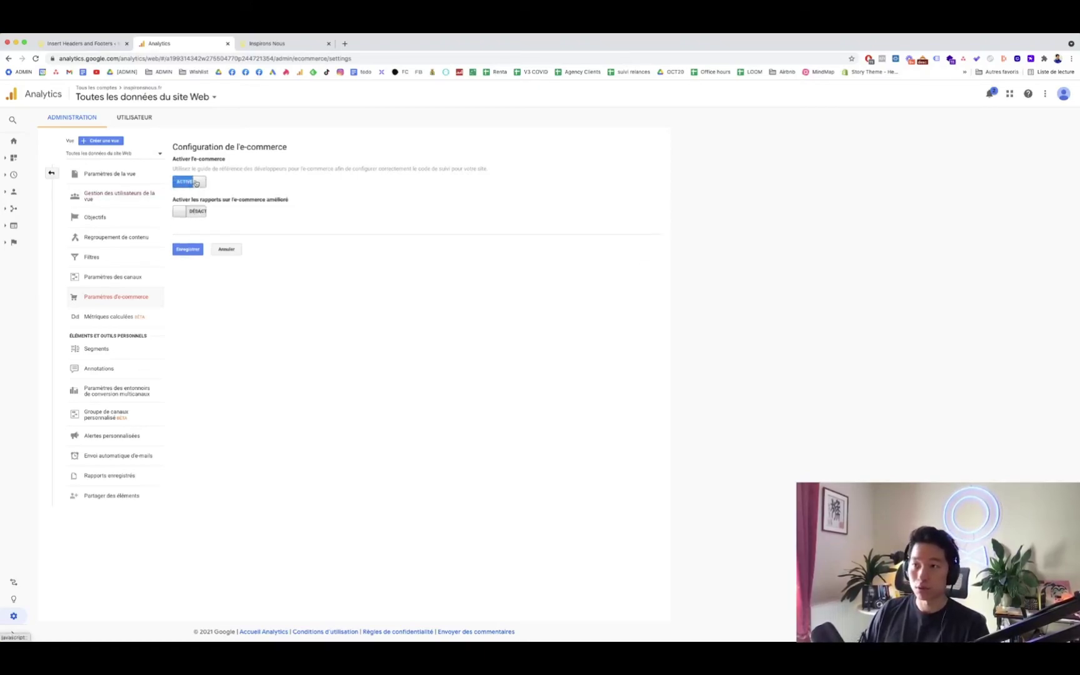
{"action": "left_click", "coordinate": [183, 215]}
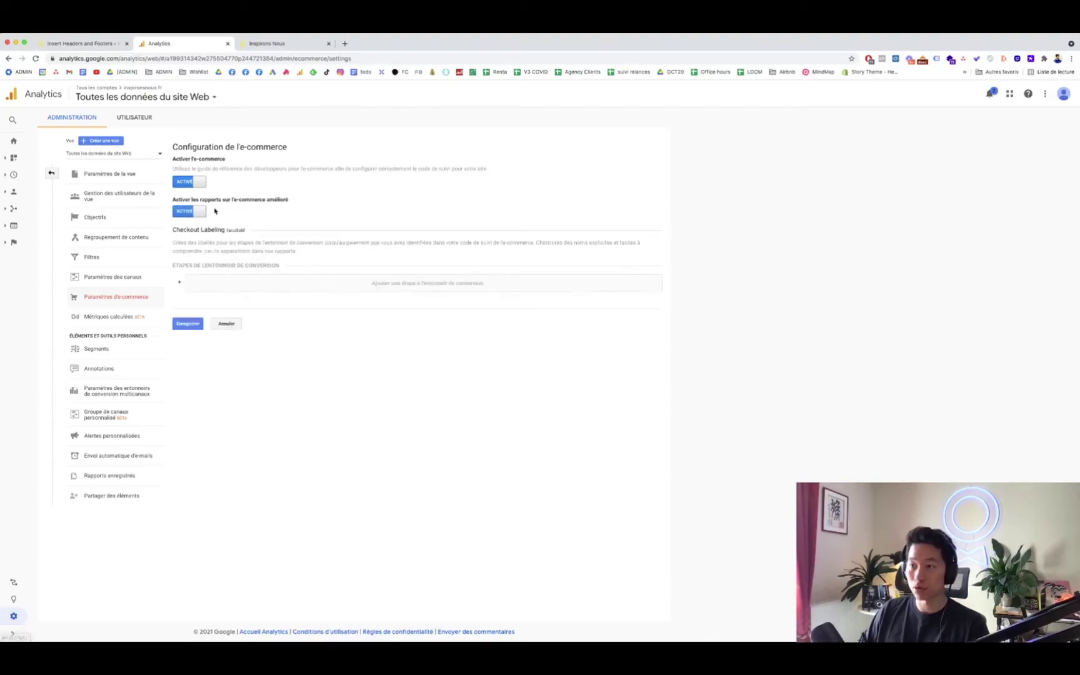
{"action": "left_click", "coordinate": [178, 325]}
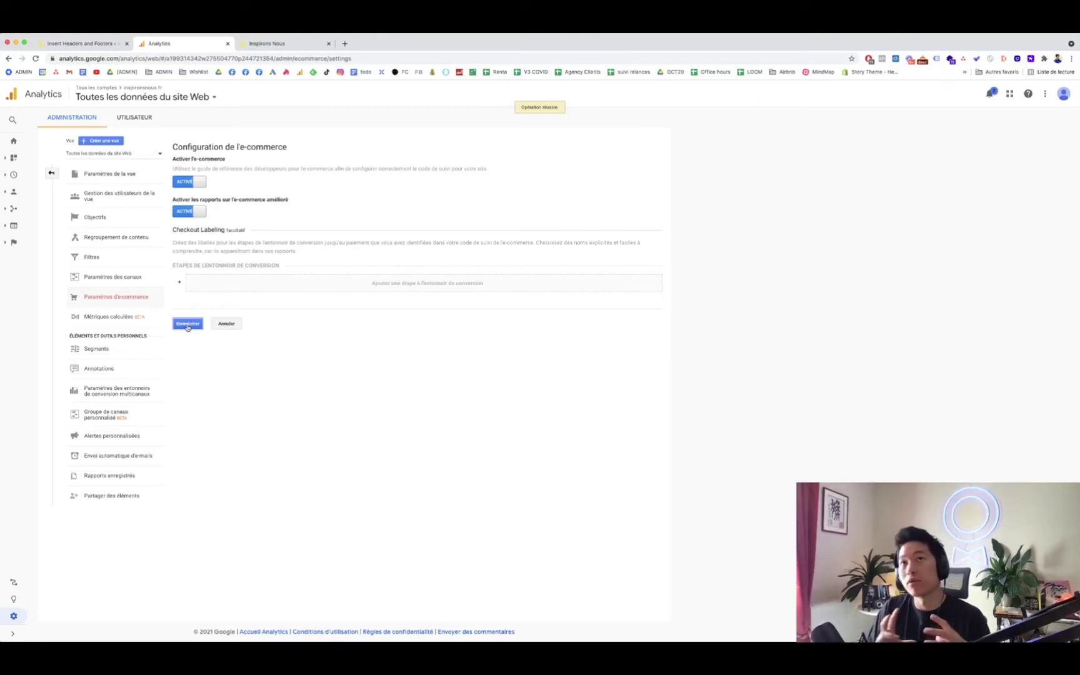
Switch to the live site, open the Dose d'inspiration page and look through the "Recruteuse de savoir-être" article.
{"action": "left_click", "coordinate": [279, 37]}
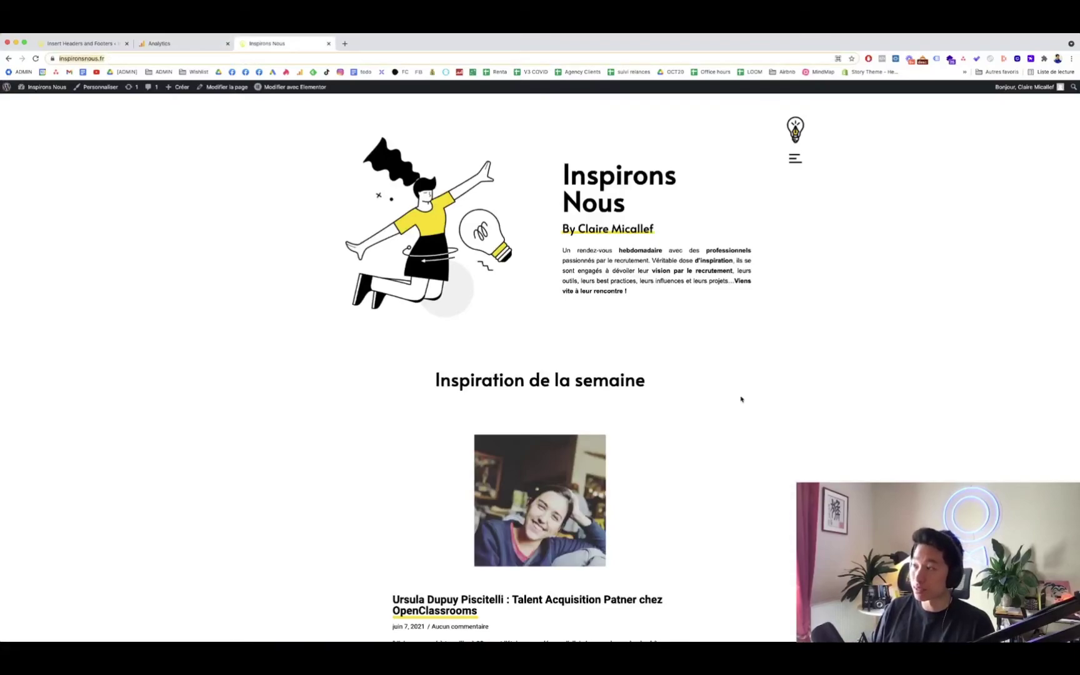
{"action": "left_click", "coordinate": [795, 158]}
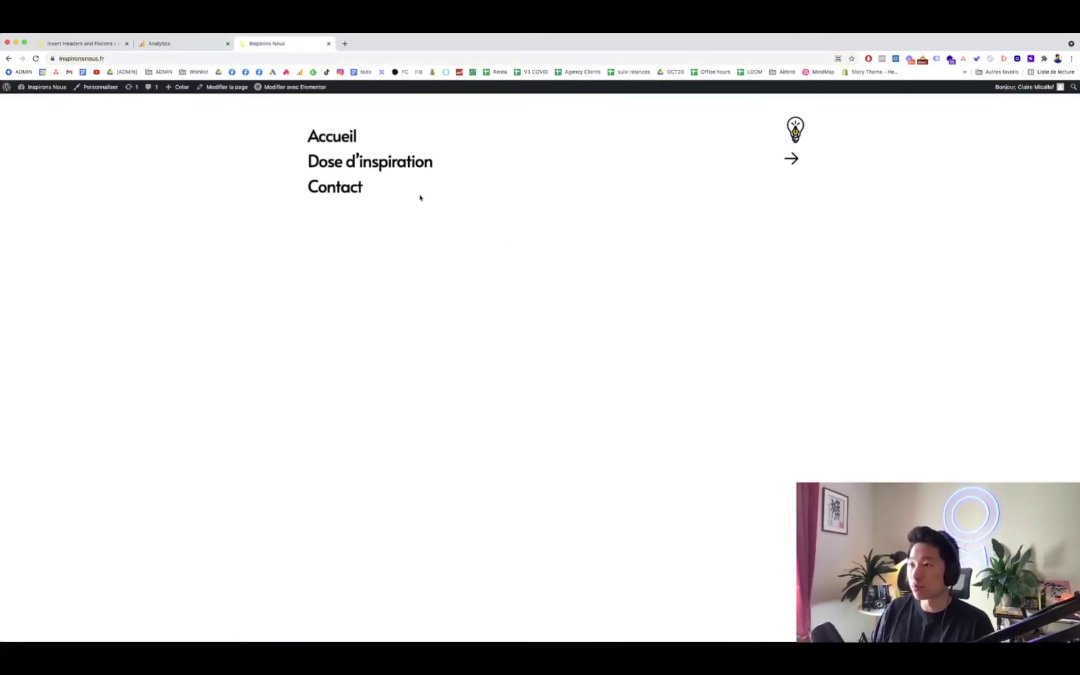
{"action": "left_click", "coordinate": [358, 166]}
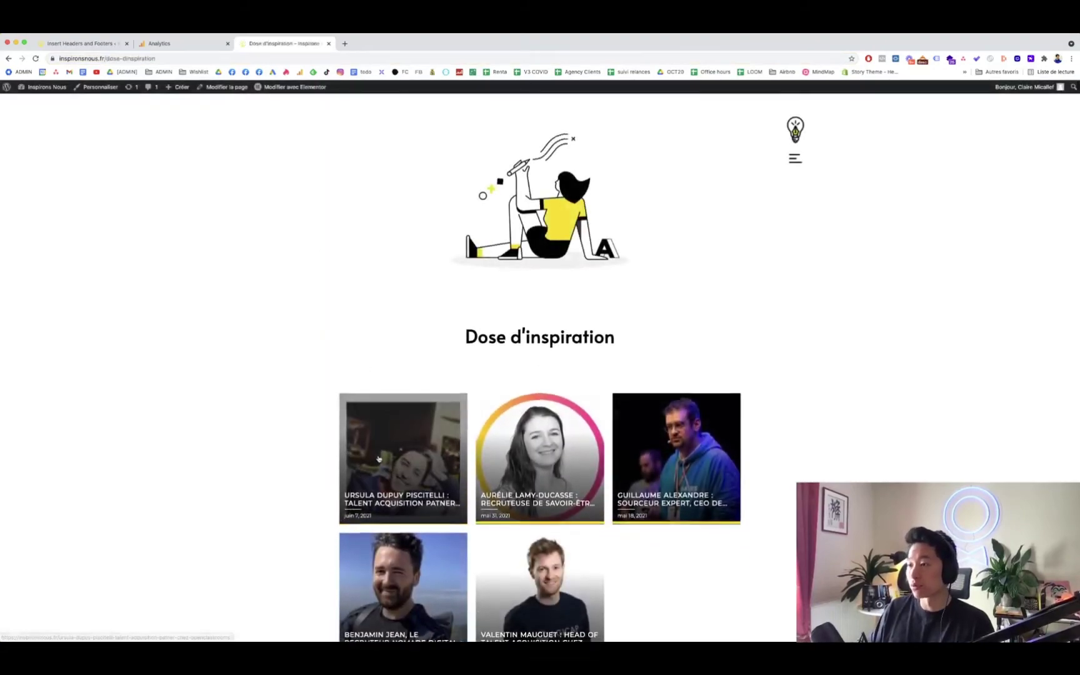
{"action": "scroll", "coordinate": [379, 459], "scroll_direction": "down", "scroll_amount": 3}
{"action": "scroll", "coordinate": [401, 425], "scroll_direction": "down", "scroll_amount": 1}
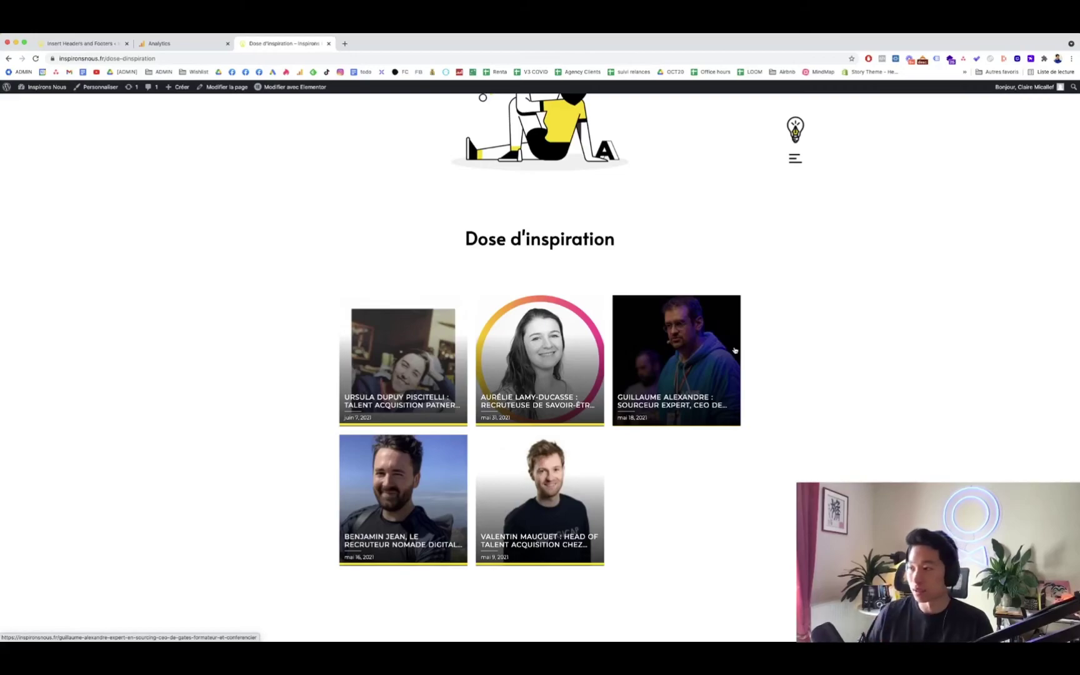
{"action": "left_click", "coordinate": [535, 346]}
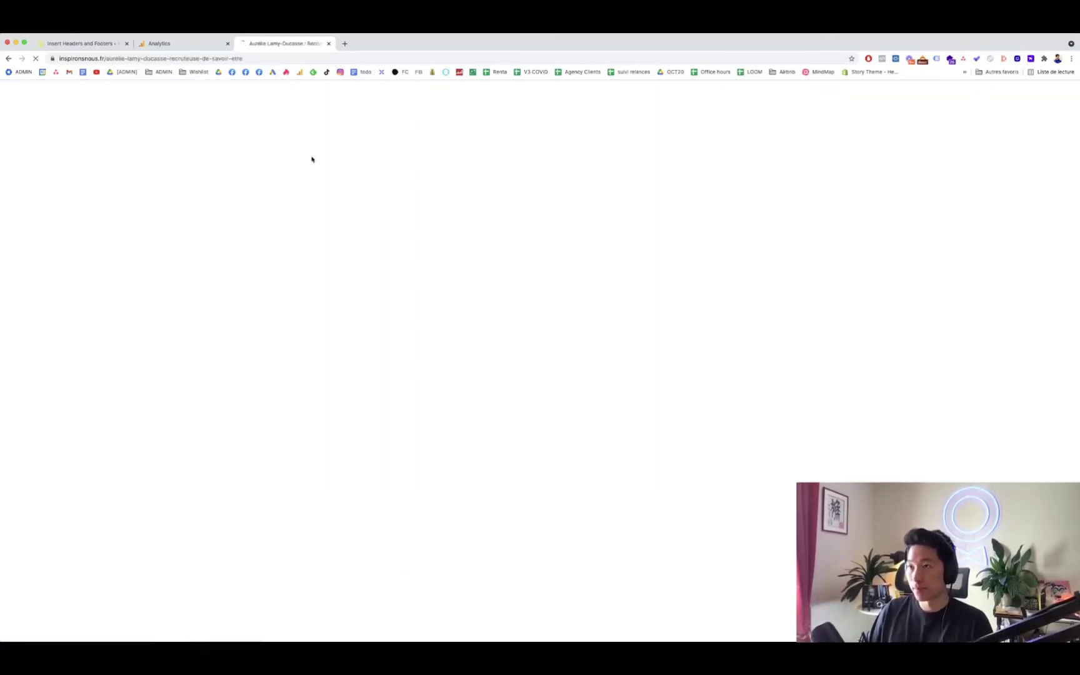
{"action": "scroll", "coordinate": [265, 201], "scroll_direction": "down", "scroll_amount": 8}
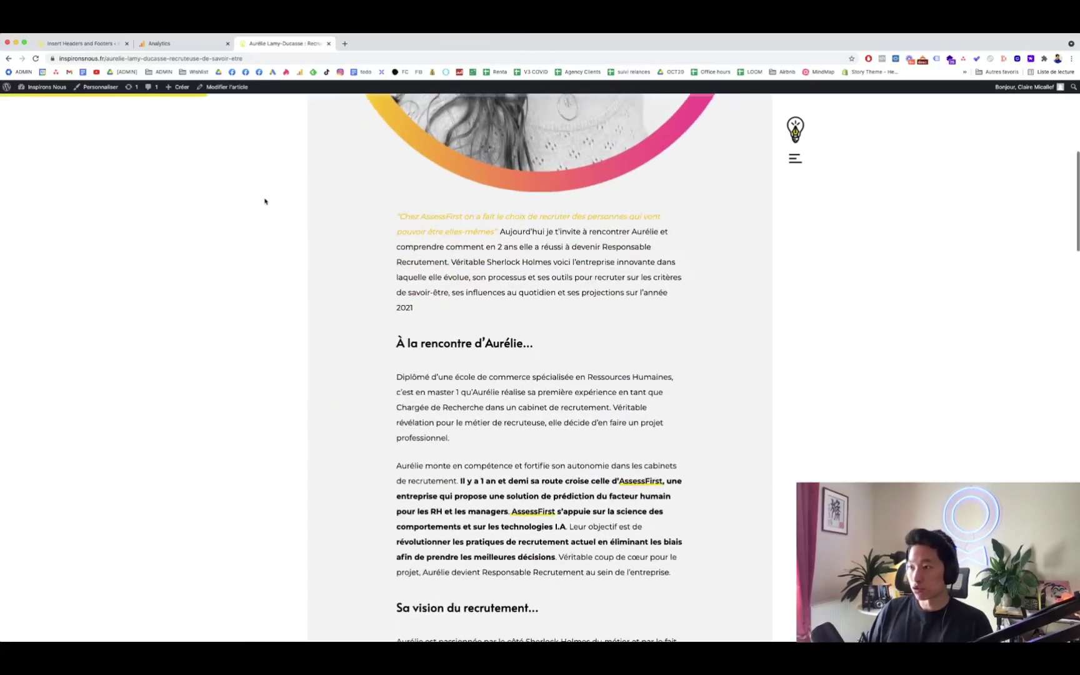
{"action": "scroll", "coordinate": [266, 201], "scroll_direction": "up", "scroll_amount": 10}
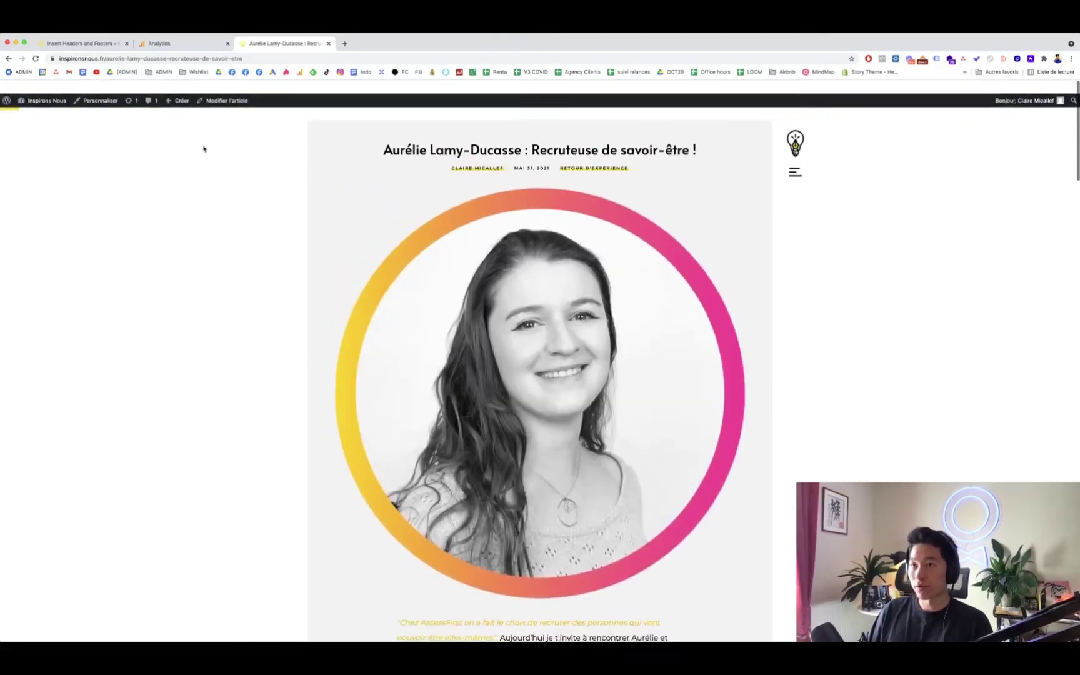
Return to the Google Analytics home page and review the real-time, audience, acquisition, behaviour and conversion report sections.
{"action": "left_click", "coordinate": [167, 43]}
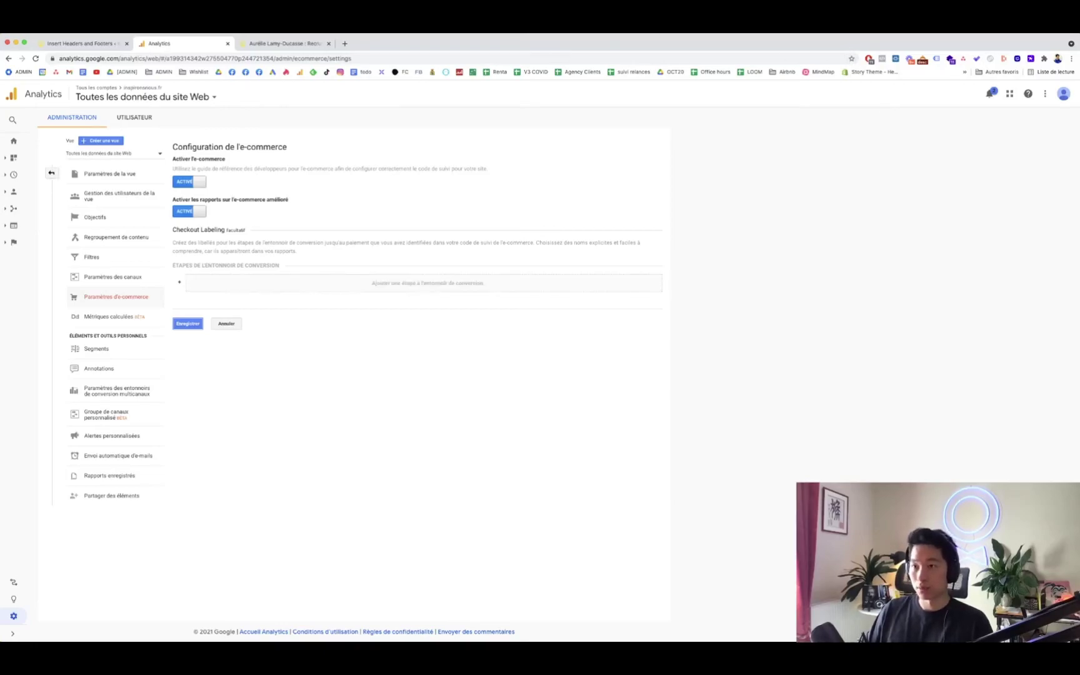
{"action": "left_click", "coordinate": [14, 142]}
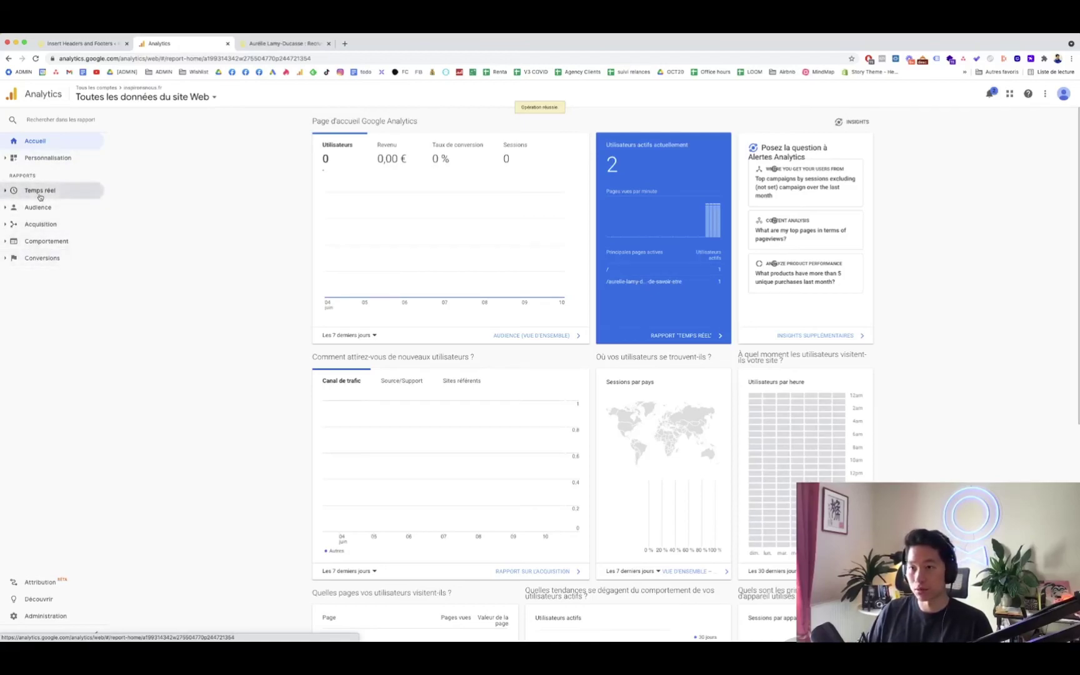
{"action": "left_click", "coordinate": [39, 192]}
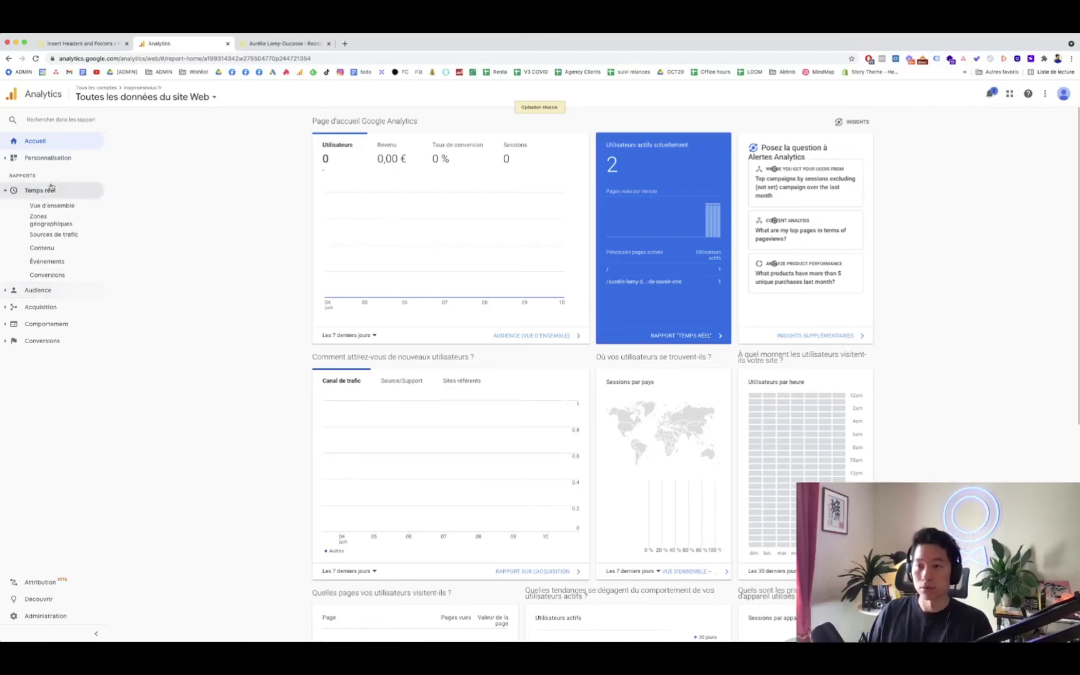
{"action": "left_click", "coordinate": [5, 191]}
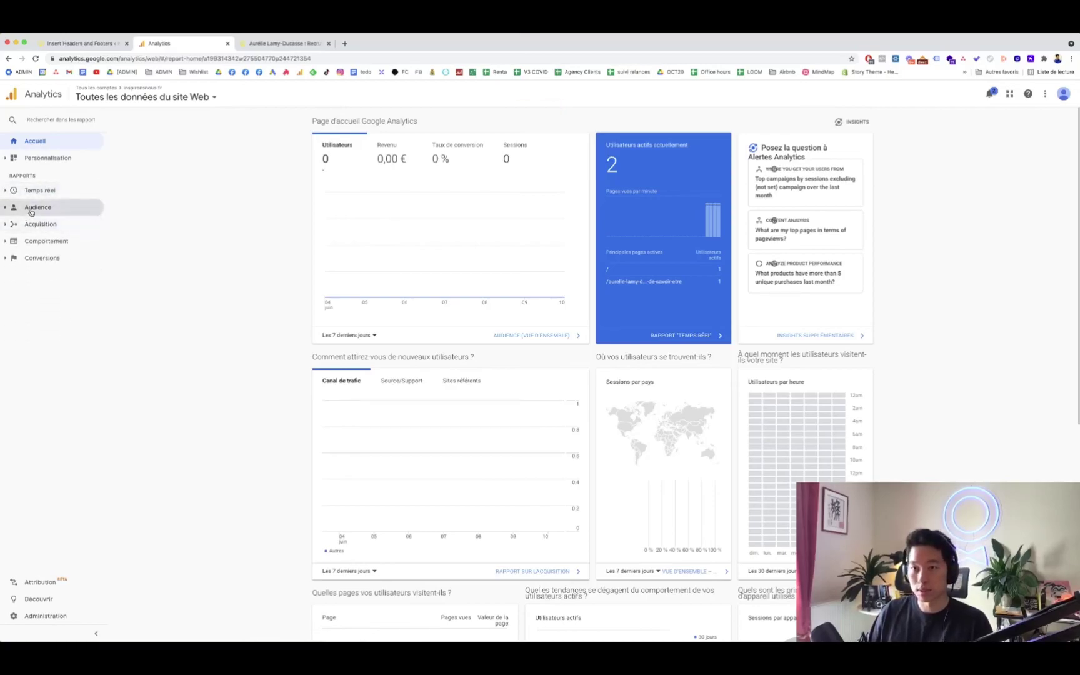
{"action": "left_click", "coordinate": [29, 208]}
{"action": "left_click", "coordinate": [34, 434]}
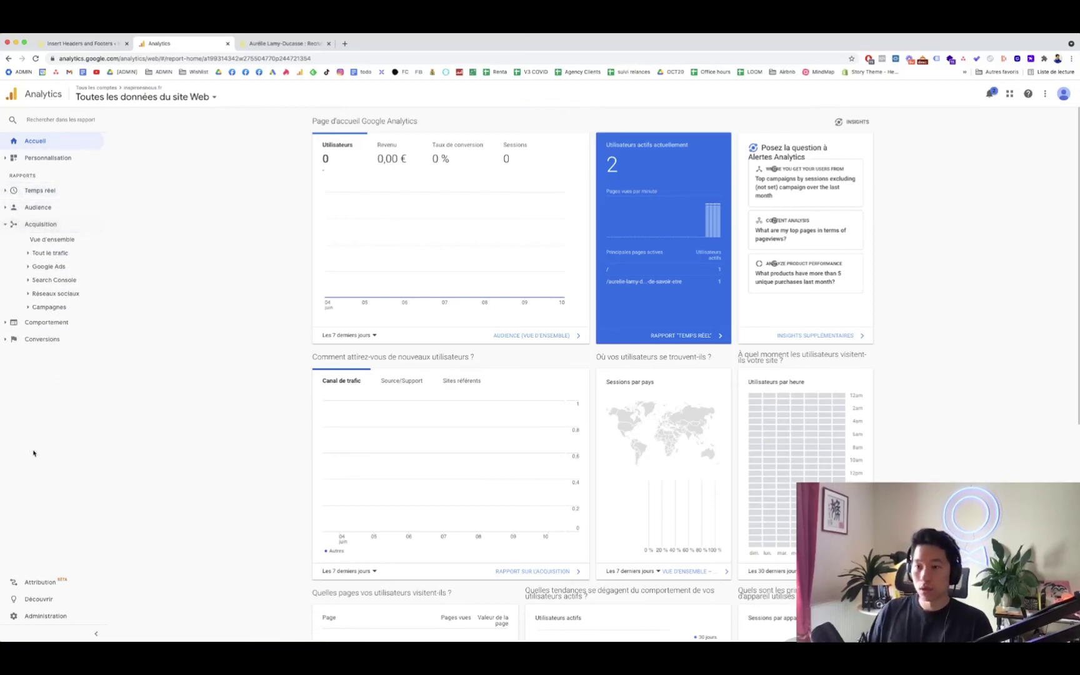
{"action": "left_click", "coordinate": [45, 322]}
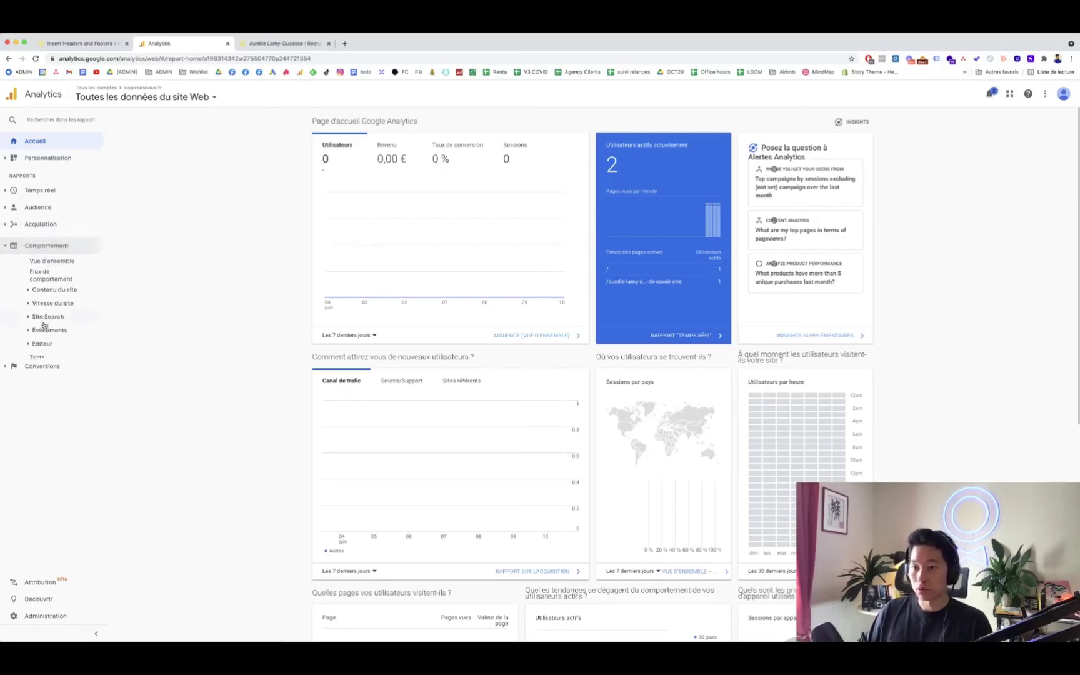
{"action": "left_click", "coordinate": [38, 367]}
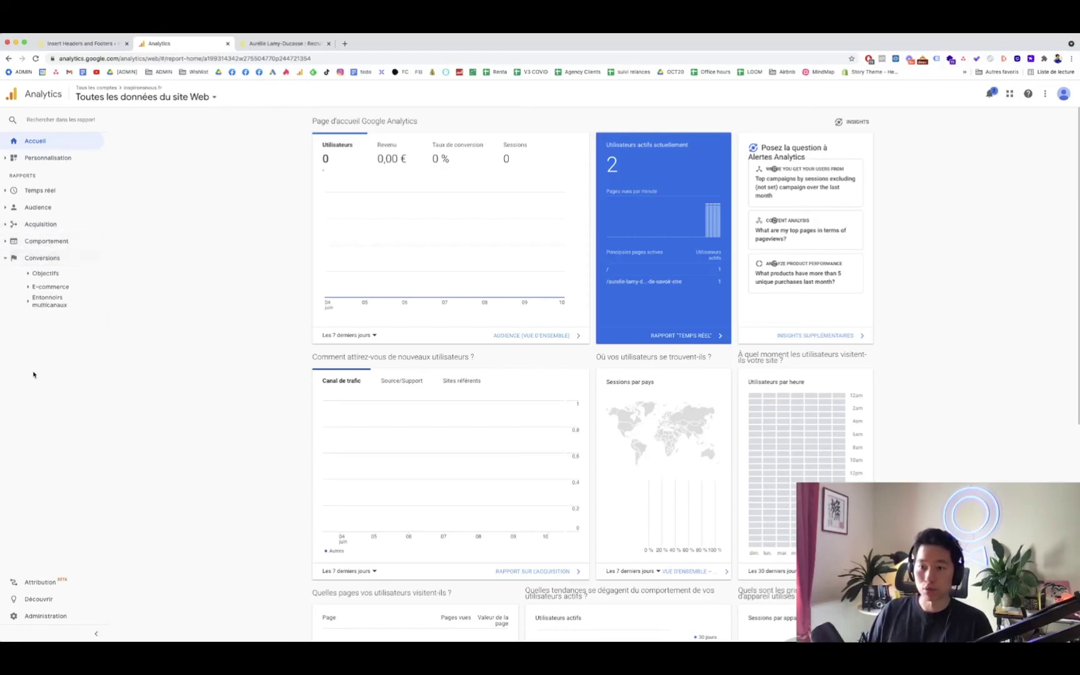